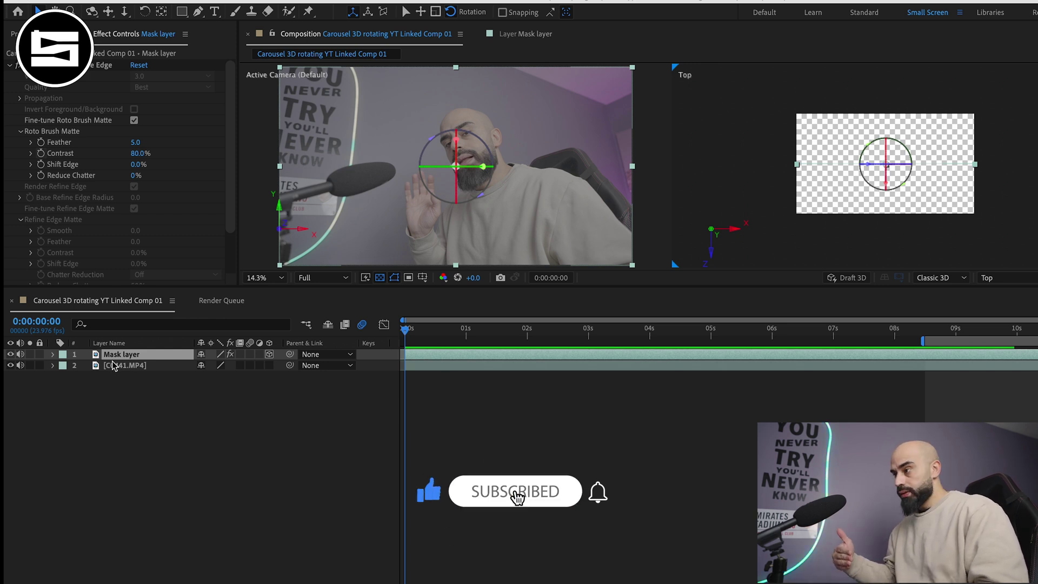
Create a green solid named Rotation, shrink it to a small wide rectangle, and make it 3D
{"action": "left_click", "coordinate": [453, 352]}
{"action": "left_click", "coordinate": [450, 369]}
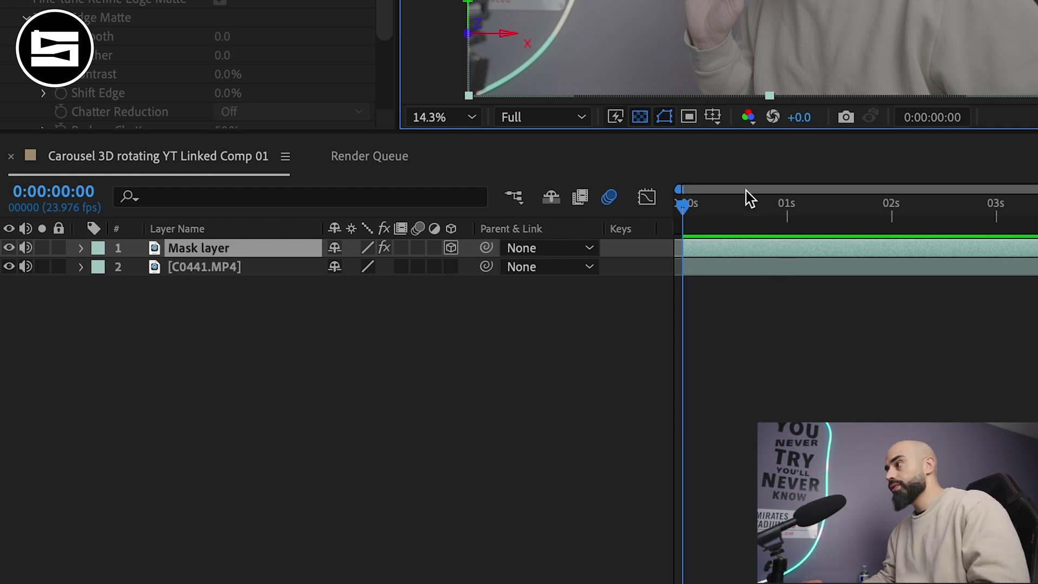
{"action": "key", "text": "ctrl+y"}
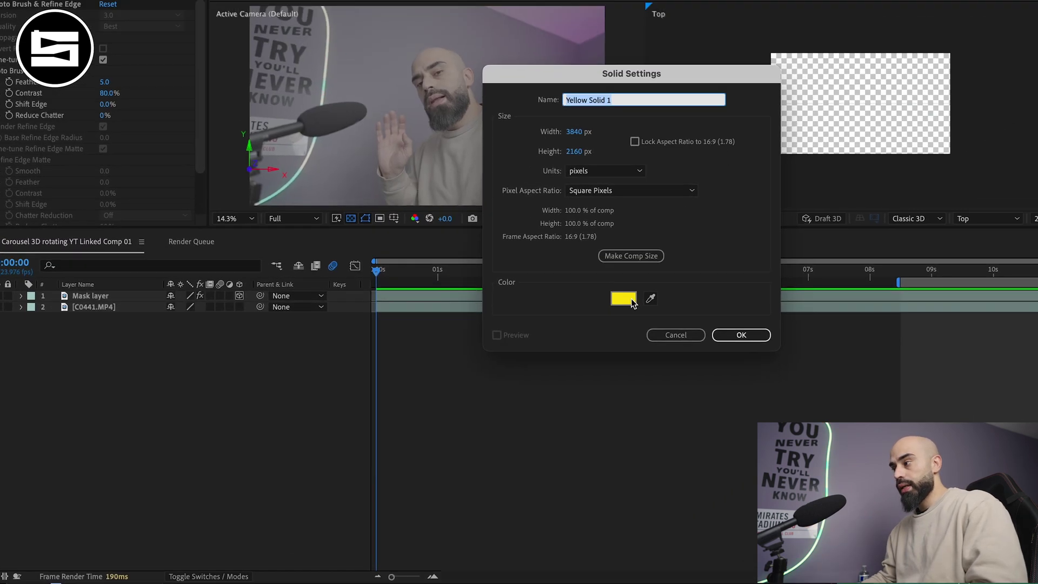
{"action": "left_click", "coordinate": [715, 251]}
{"action": "left_click", "coordinate": [207, 149]}
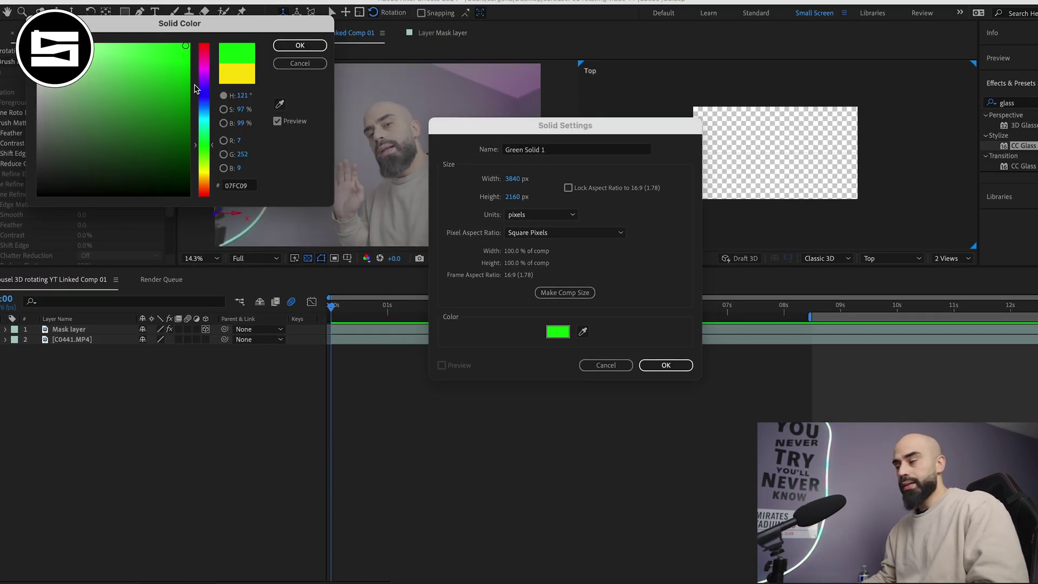
{"action": "left_click", "coordinate": [299, 46]}
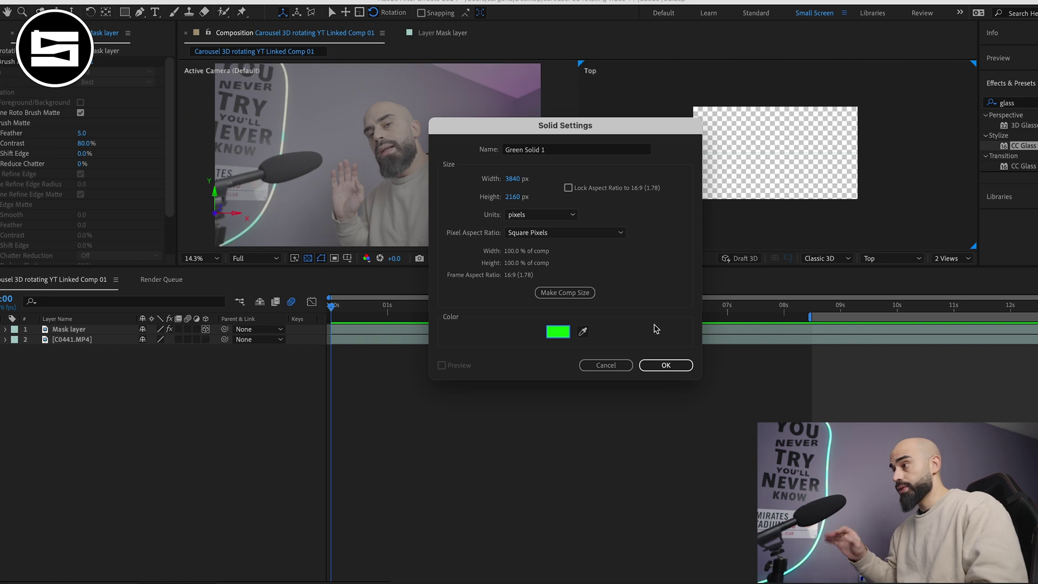
{"action": "type", "text": "Rotation"}
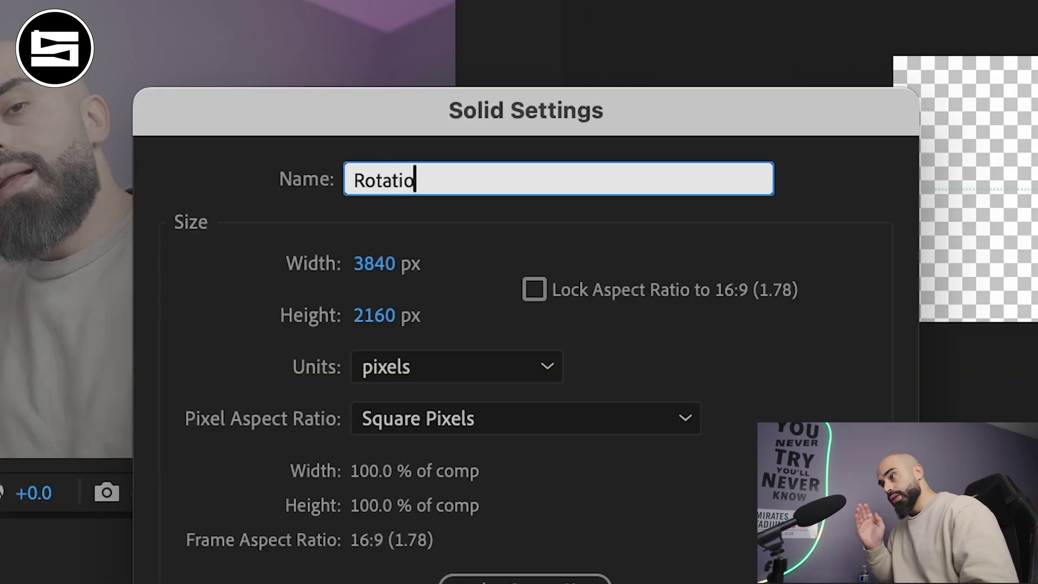
{"action": "key", "text": "Return"}
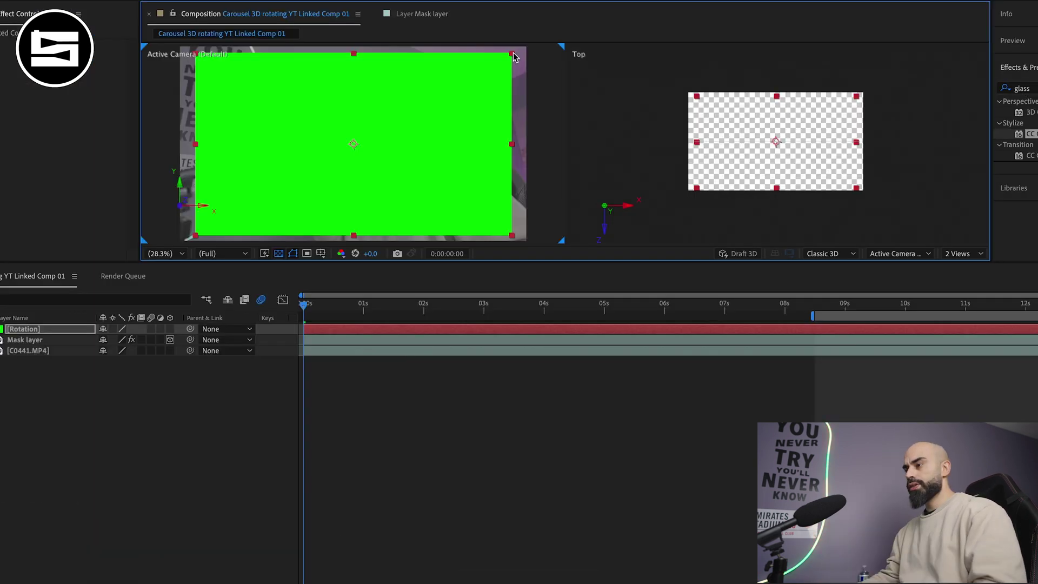
{"action": "left_click_drag", "start_coordinate": [513, 56], "coordinate": [360, 125]}
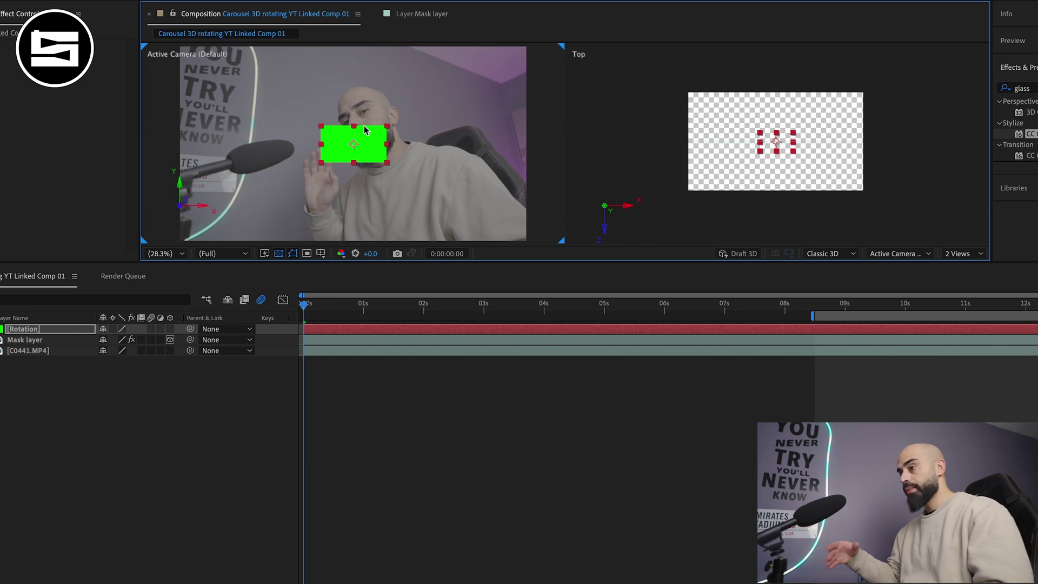
{"action": "left_click", "coordinate": [170, 328]}
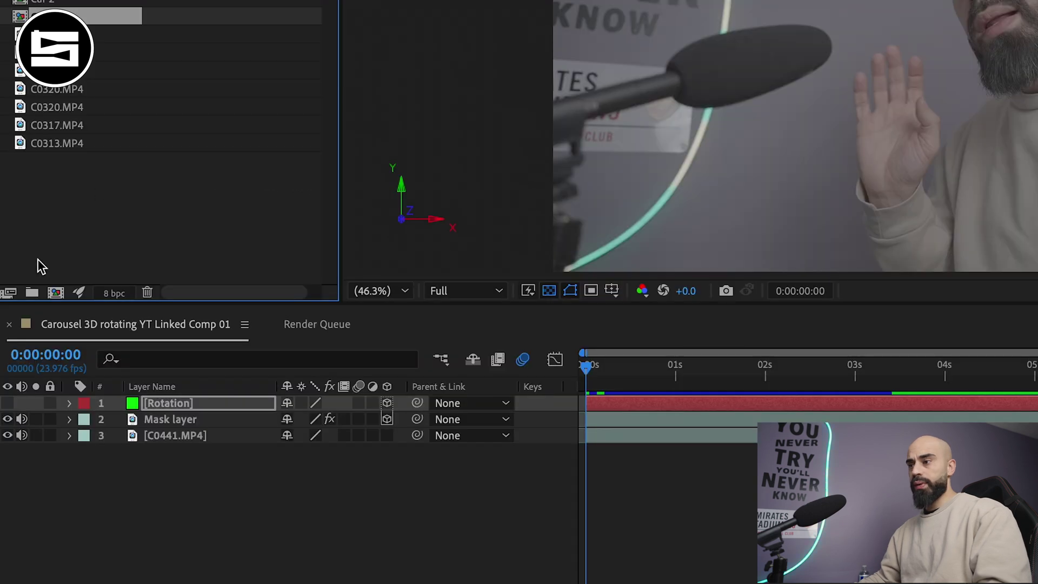
Create a 3840×2160 composition named Shot 1 containing the London footage
{"action": "left_click", "coordinate": [56, 292]}
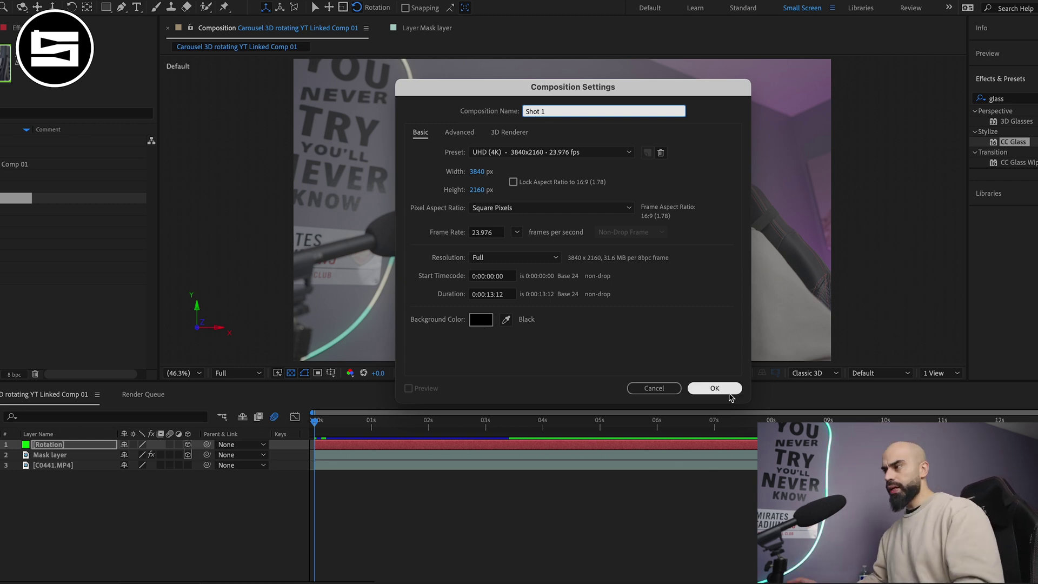
{"action": "left_click", "coordinate": [716, 389]}
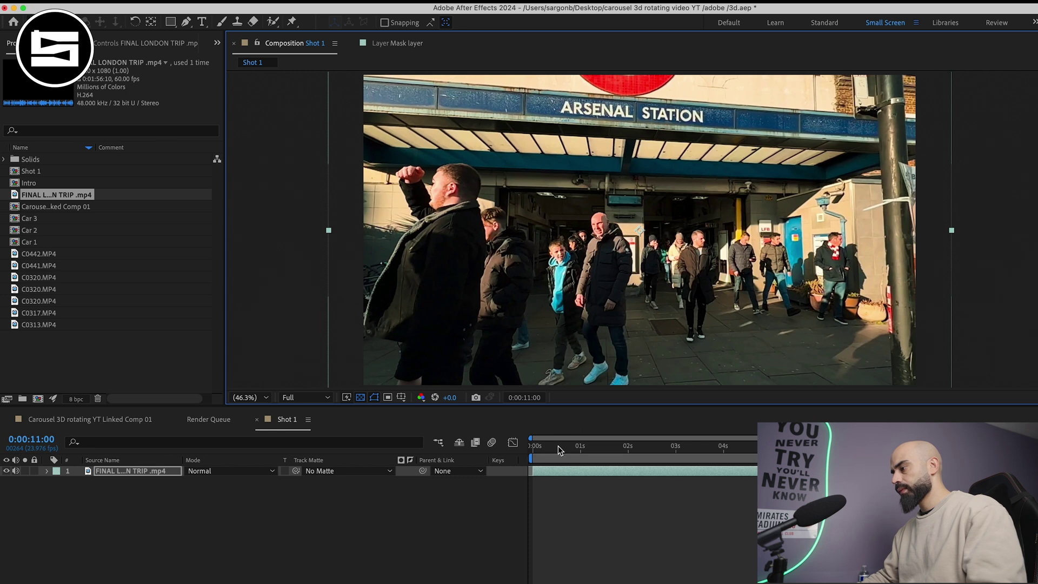
Add a shape layer and draw a rectangle outline covering most of the London footage
{"action": "left_click_drag", "start_coordinate": [558, 445], "coordinate": [773, 455]}
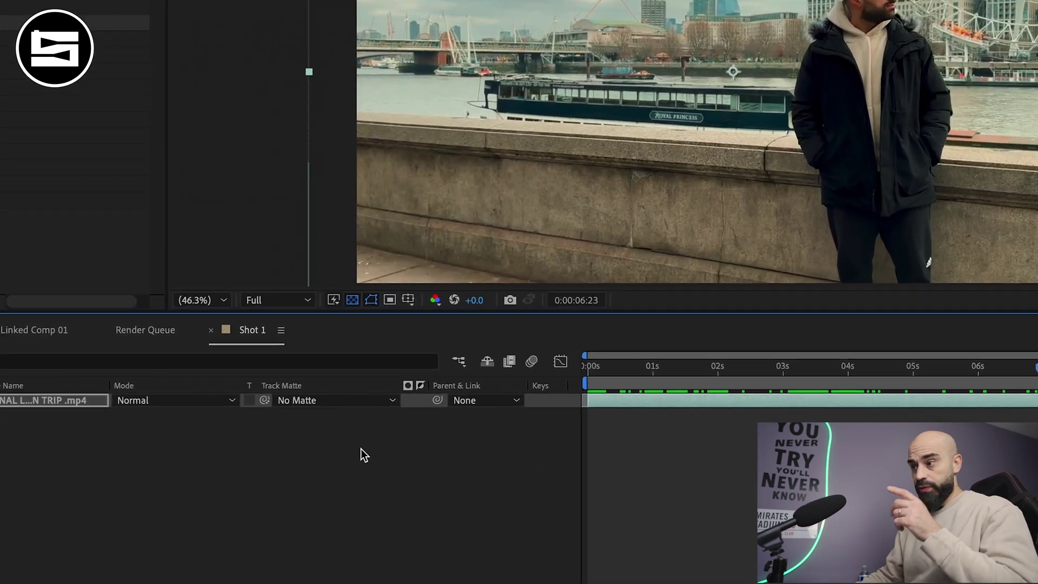
{"action": "right_click", "coordinate": [167, 419]}
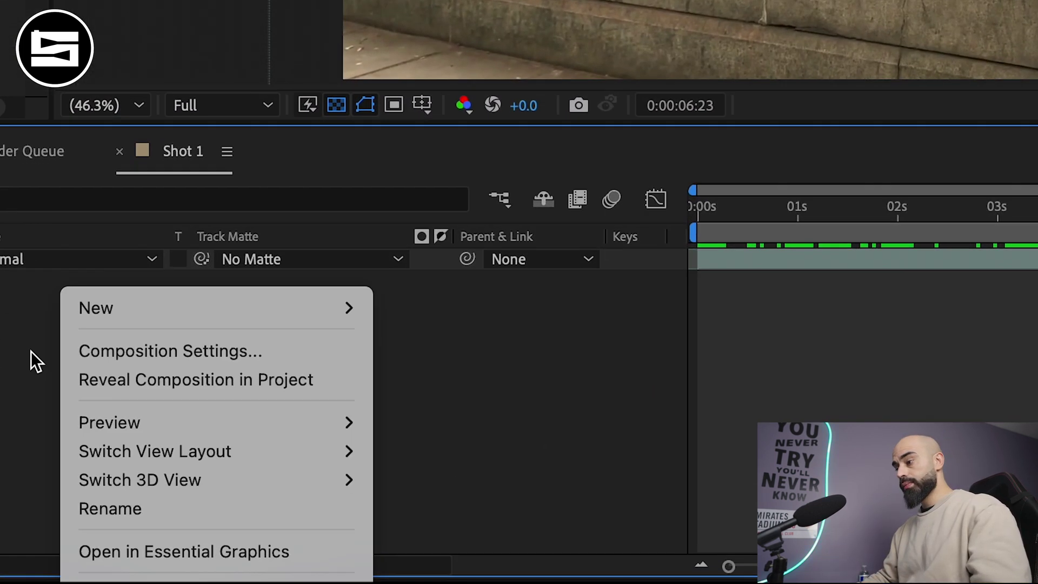
{"action": "mouse_move", "coordinate": [105, 313]}
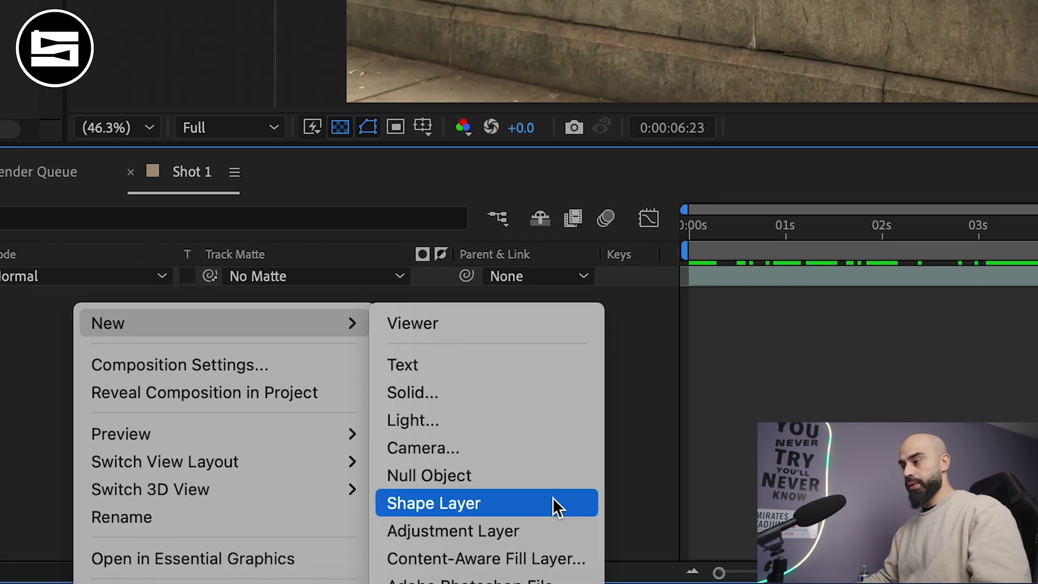
{"action": "left_click", "coordinate": [556, 490]}
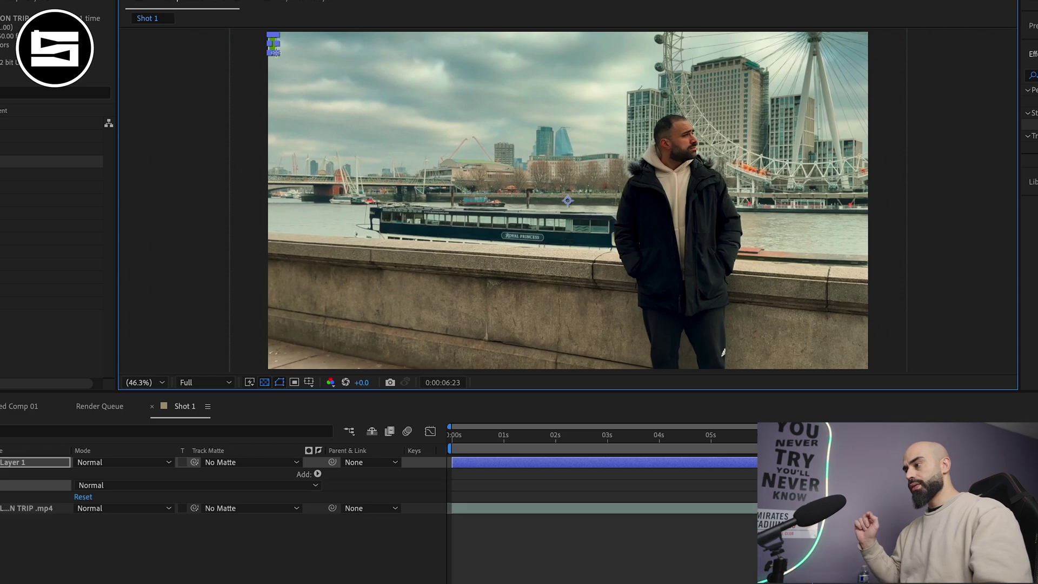
{"action": "left_click_drag", "start_coordinate": [270, 34], "coordinate": [839, 369]}
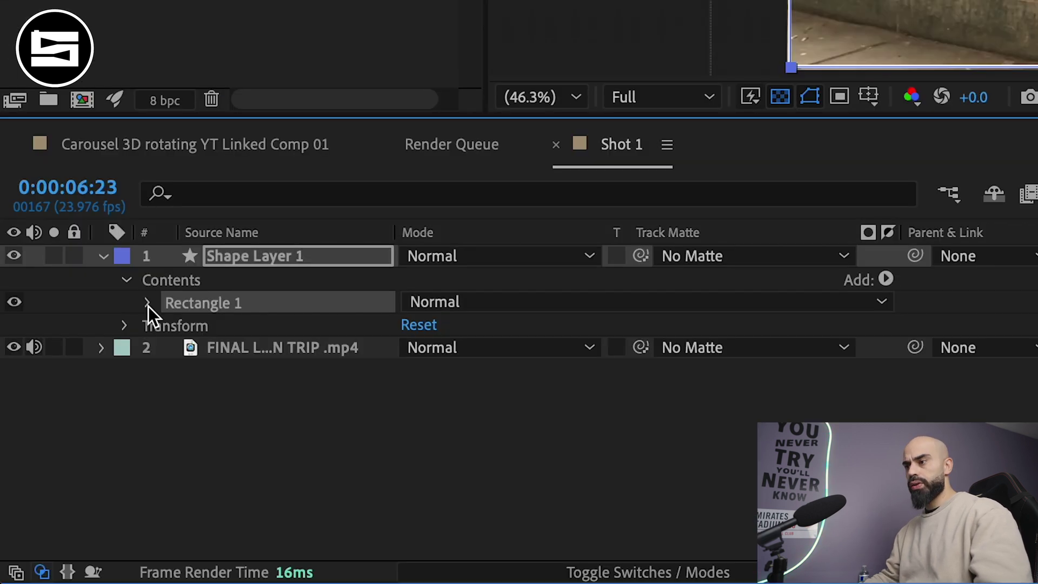
{"action": "left_click", "coordinate": [149, 304]}
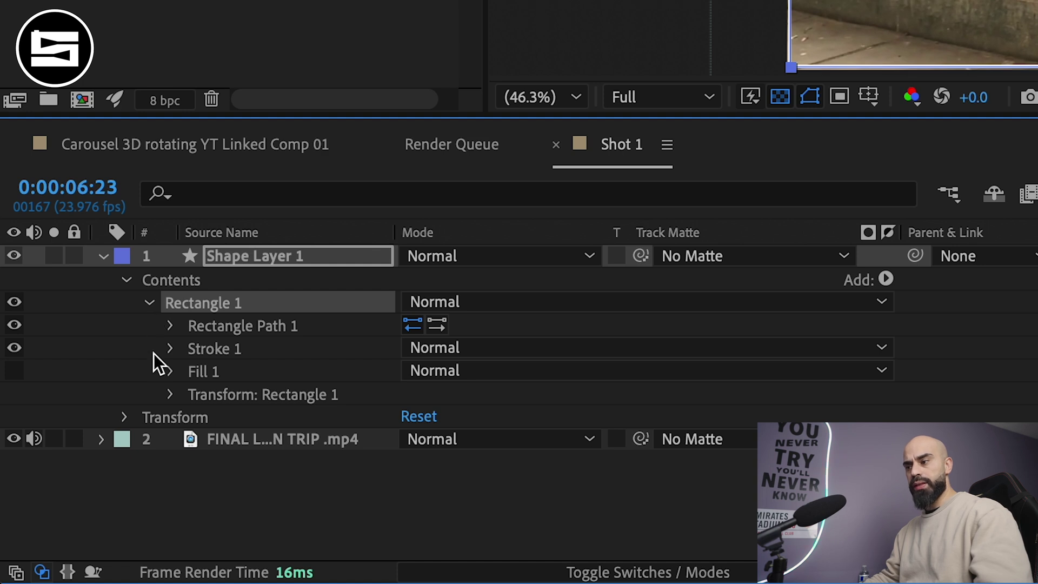
Set the rectangle's Roundness to 100 and add a green-filled duplicate named Maks layer
{"action": "left_click", "coordinate": [170, 325]}
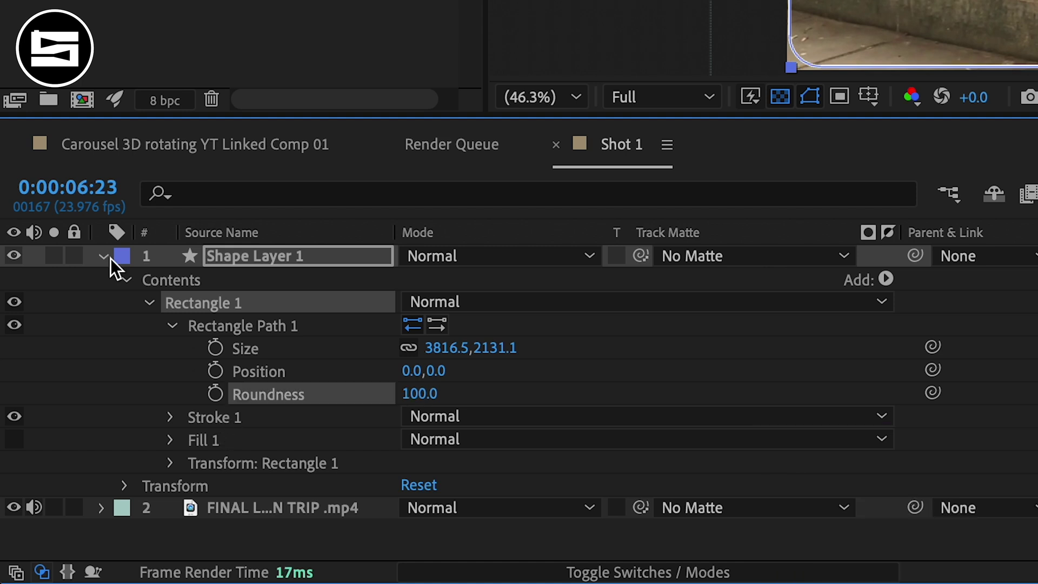
{"action": "left_click", "coordinate": [108, 260]}
{"action": "left_click", "coordinate": [108, 261]}
{"action": "left_click", "coordinate": [236, 261]}
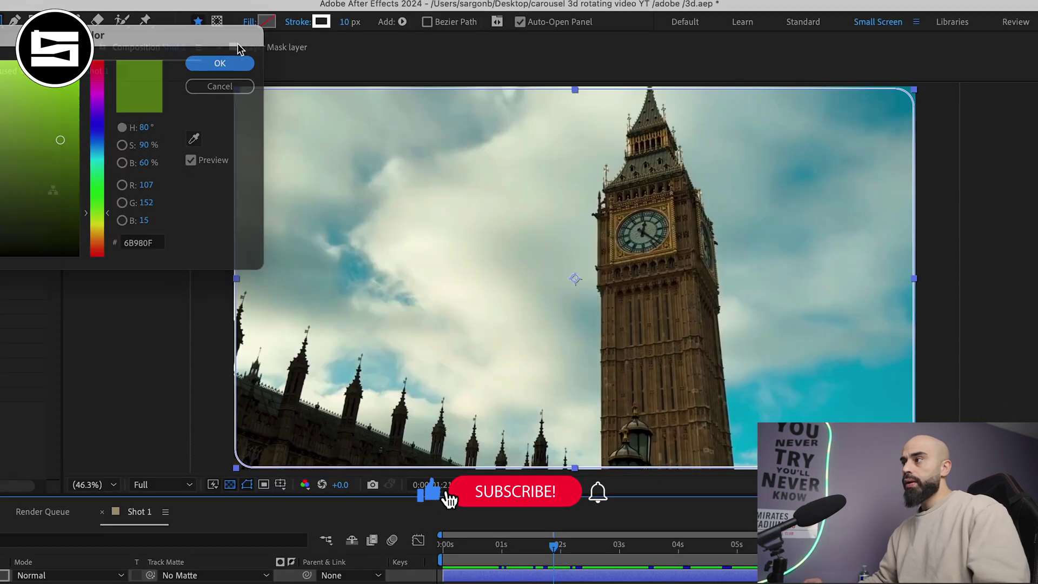
{"action": "left_click", "coordinate": [218, 65]}
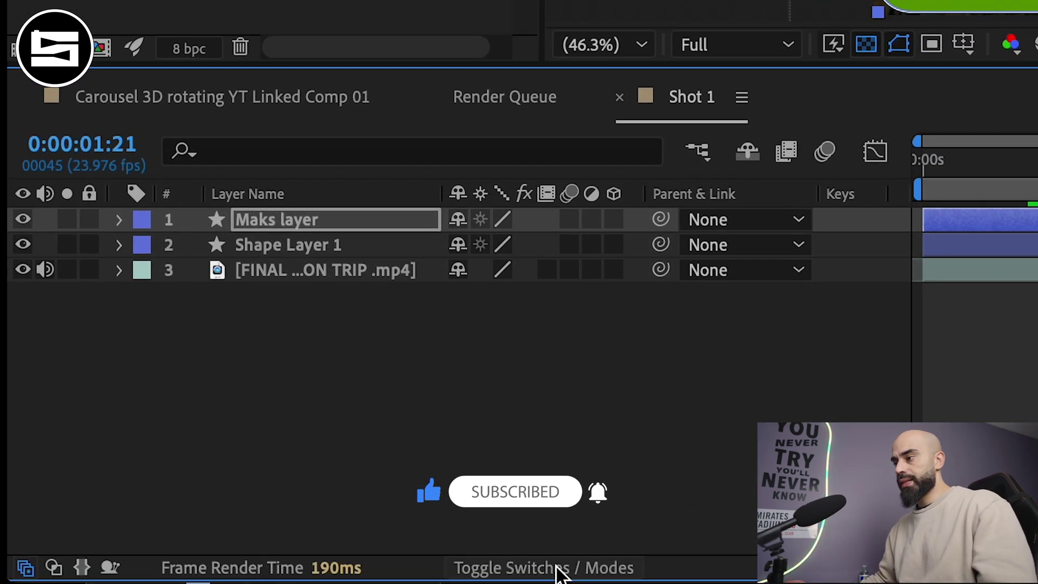
{"action": "left_click", "coordinate": [557, 572]}
Set the London footage's Track Matte to Maks layer, then create a new composition, Shot 2
{"action": "left_click", "coordinate": [672, 571]}
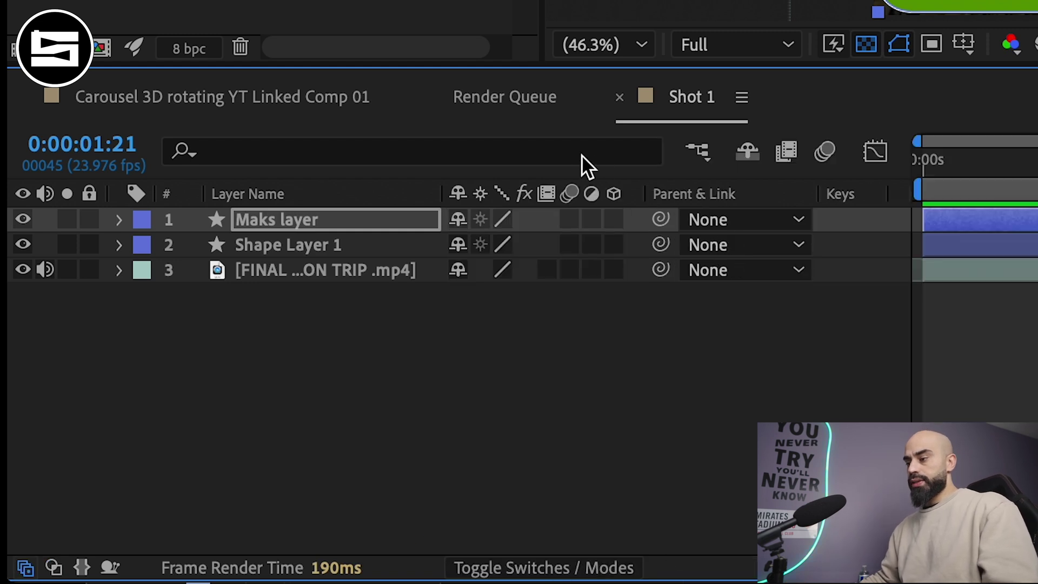
{"action": "left_click", "coordinate": [547, 574]}
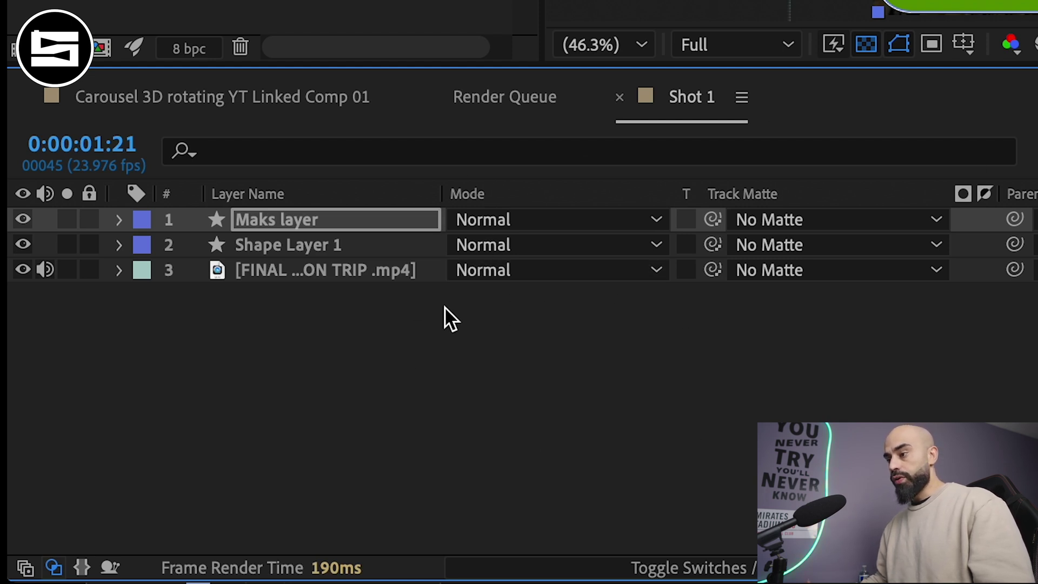
{"action": "left_click", "coordinate": [783, 269]}
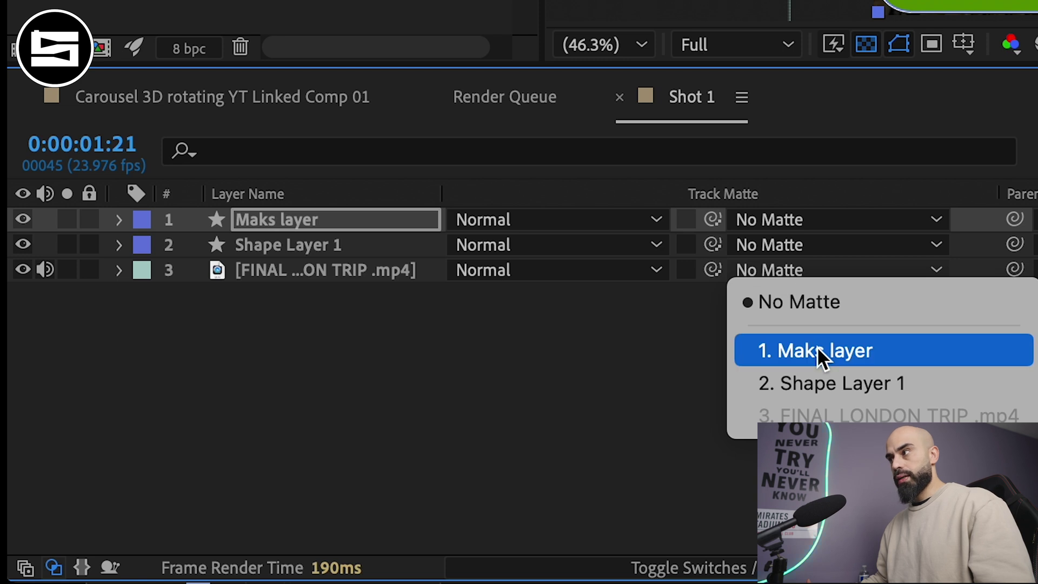
{"action": "left_click", "coordinate": [816, 350]}
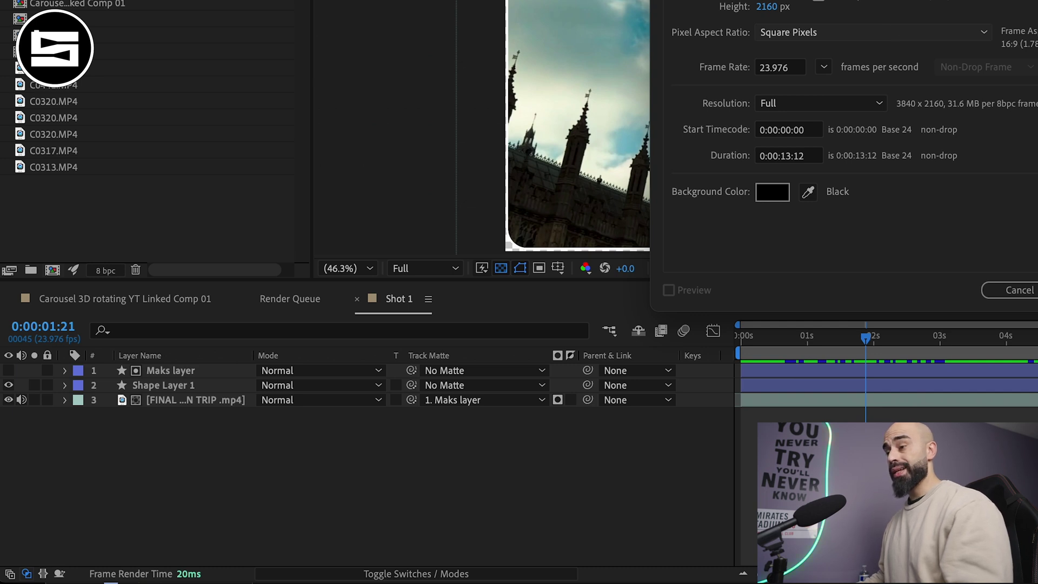
{"action": "key", "text": "Return"}
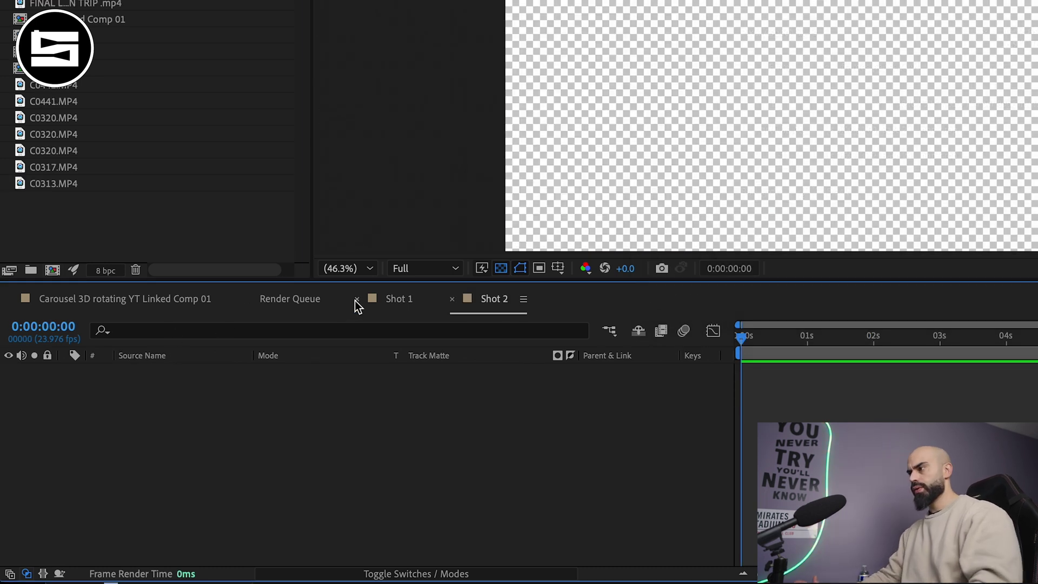
Copy Shape Layer 1 and Maks layer from Shot 1 into Shot 2, and add DJI_0198.MP4
{"action": "left_click", "coordinate": [359, 299]}
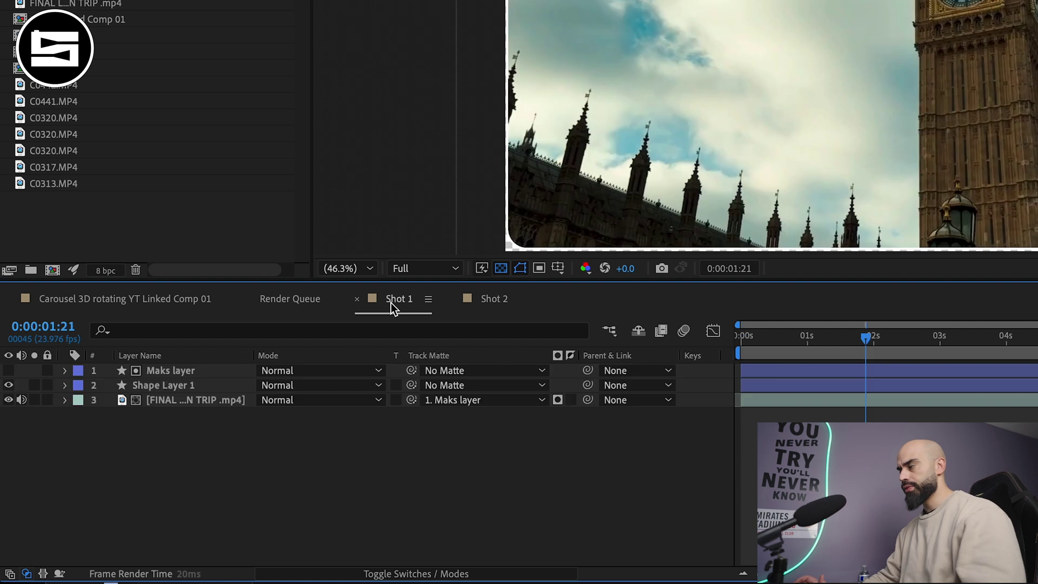
{"action": "left_click", "coordinate": [915, 386]}
{"action": "left_click", "coordinate": [916, 371], "text": "shift"}
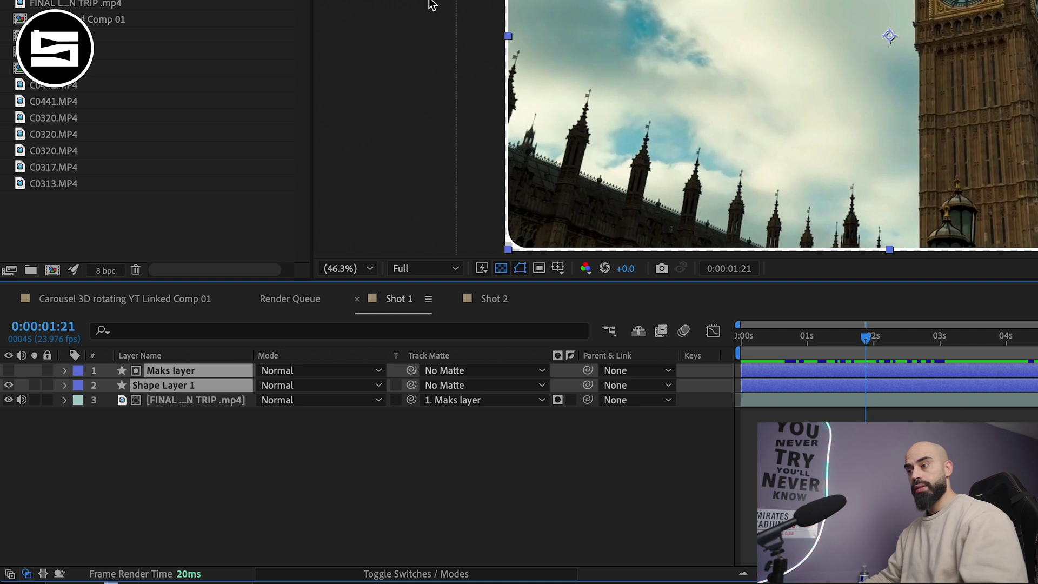
{"action": "left_click", "coordinate": [492, 298]}
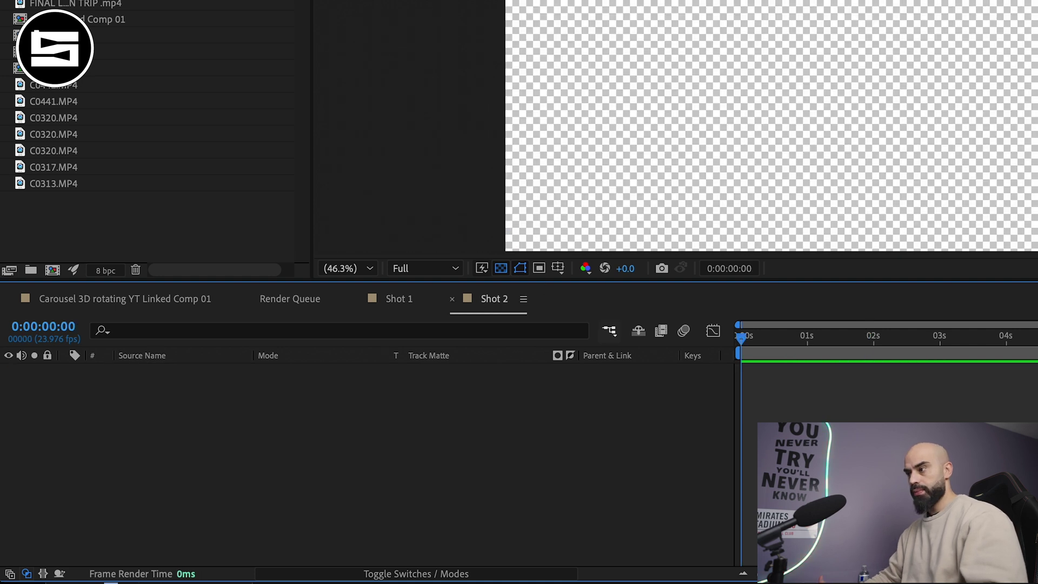
{"action": "key", "text": "ctrl+v"}
{"action": "left_click", "coordinate": [362, 448]}
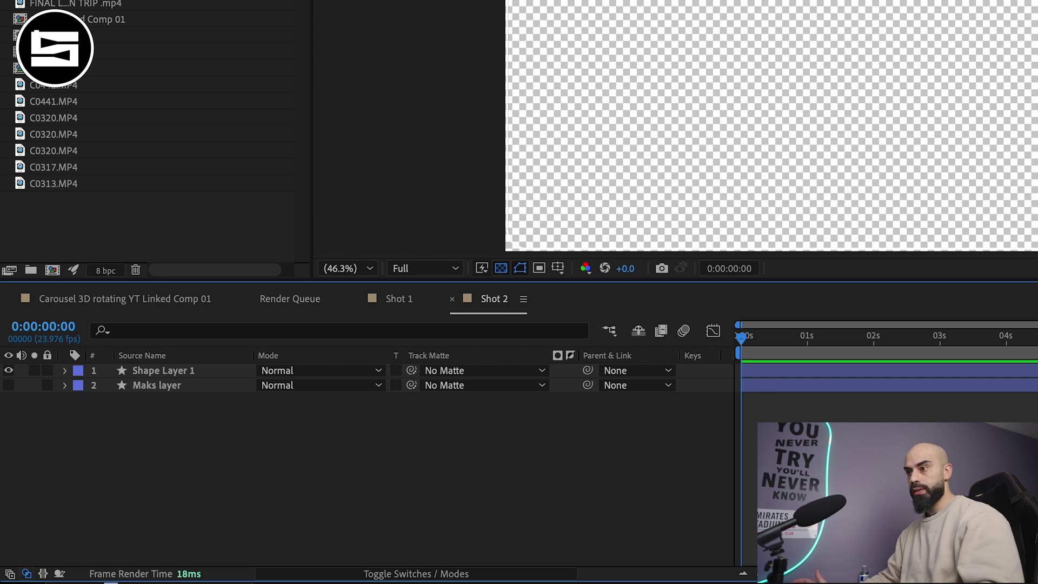
{"action": "left_click_drag", "start_coordinate": [494, 254], "coordinate": [200, 454]}
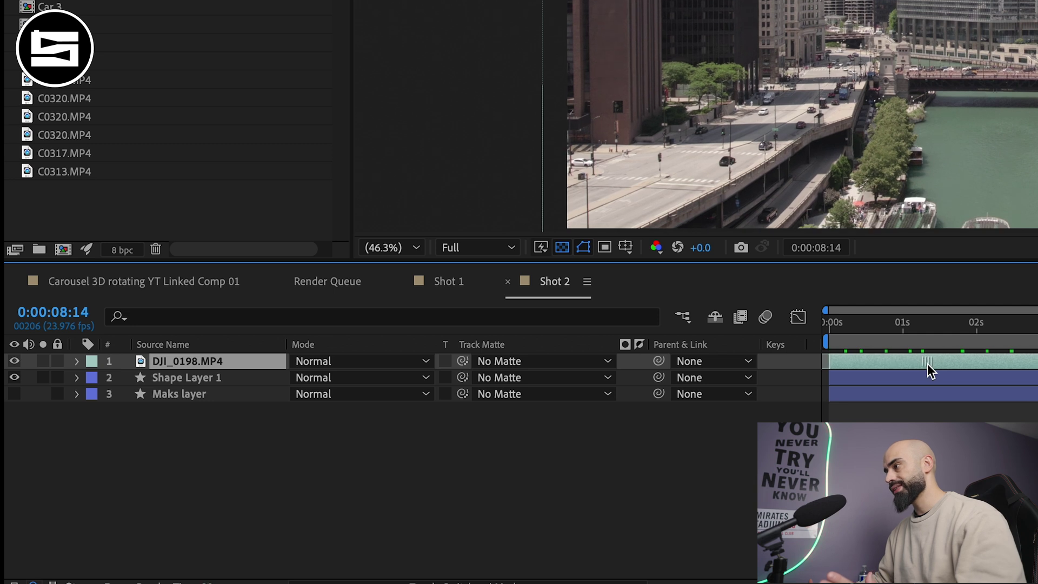
Move DJI_0198.MP4 below the shape layers and set its Track Matte to 2. Maks layer
{"action": "left_click_drag", "start_coordinate": [237, 362], "coordinate": [245, 405]}
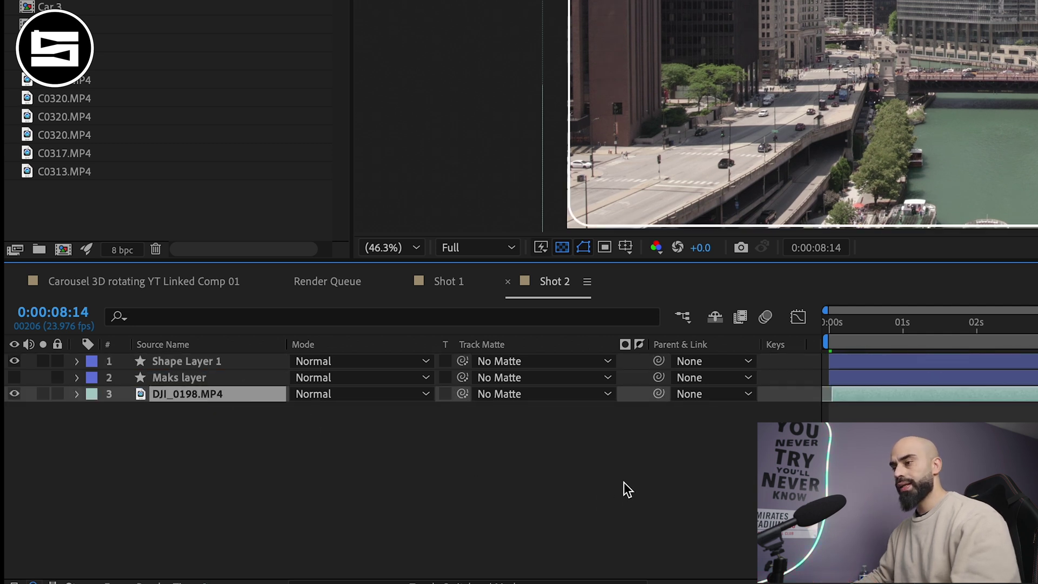
{"action": "left_click", "coordinate": [624, 487]}
{"action": "left_click", "coordinate": [552, 395]}
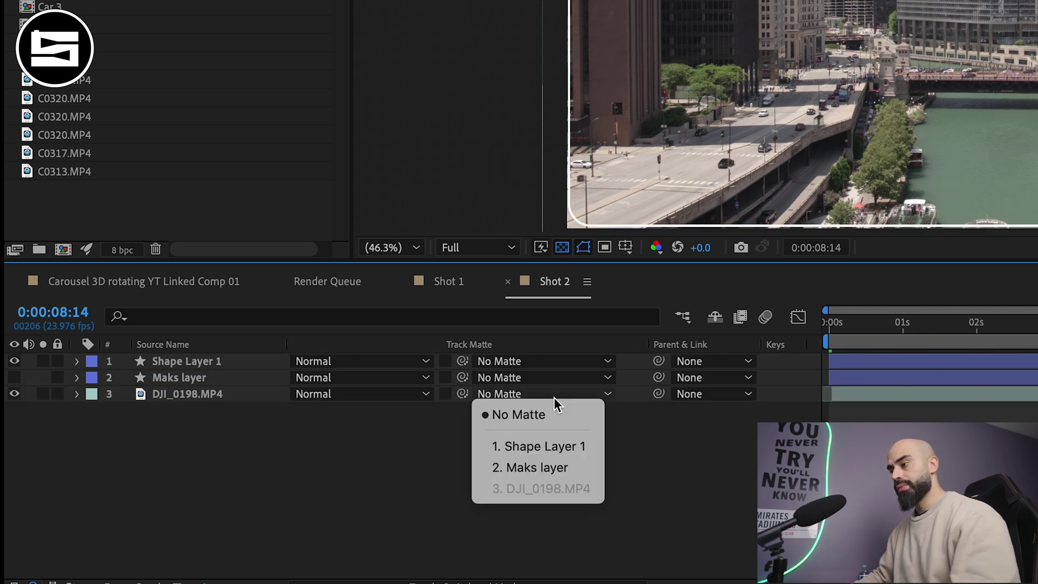
{"action": "left_click", "coordinate": [578, 465]}
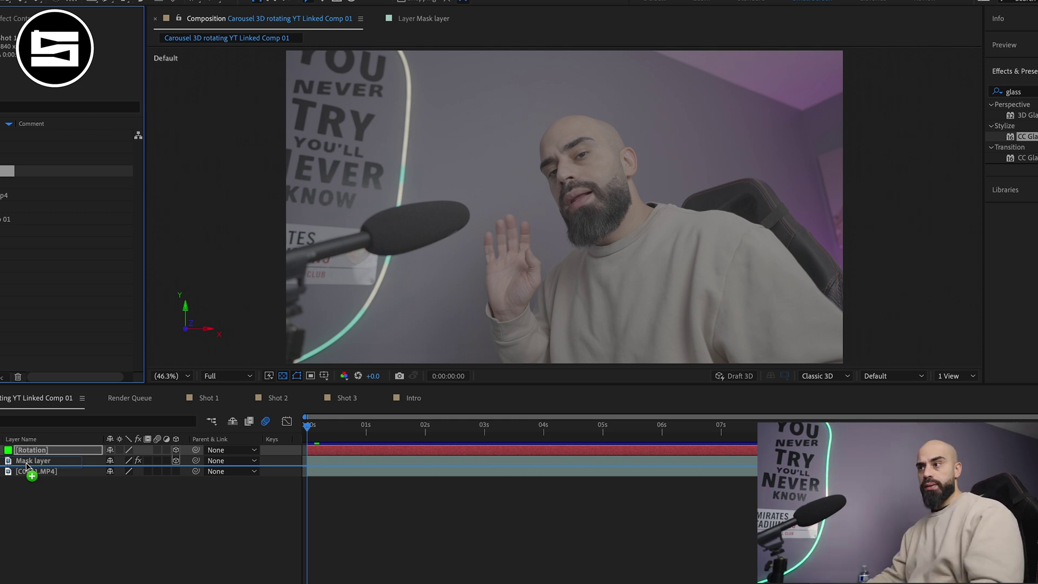
Add the Shot 1 comp above the background clip and scale it down to a small card
{"action": "left_click_drag", "start_coordinate": [26, 462], "coordinate": [26, 463]}
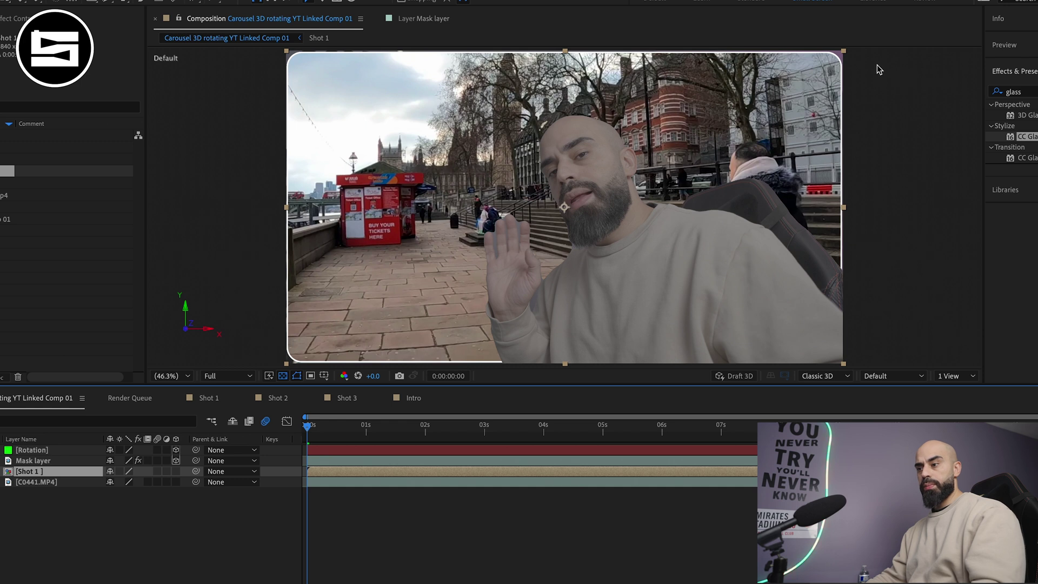
{"action": "left_click", "coordinate": [846, 57]}
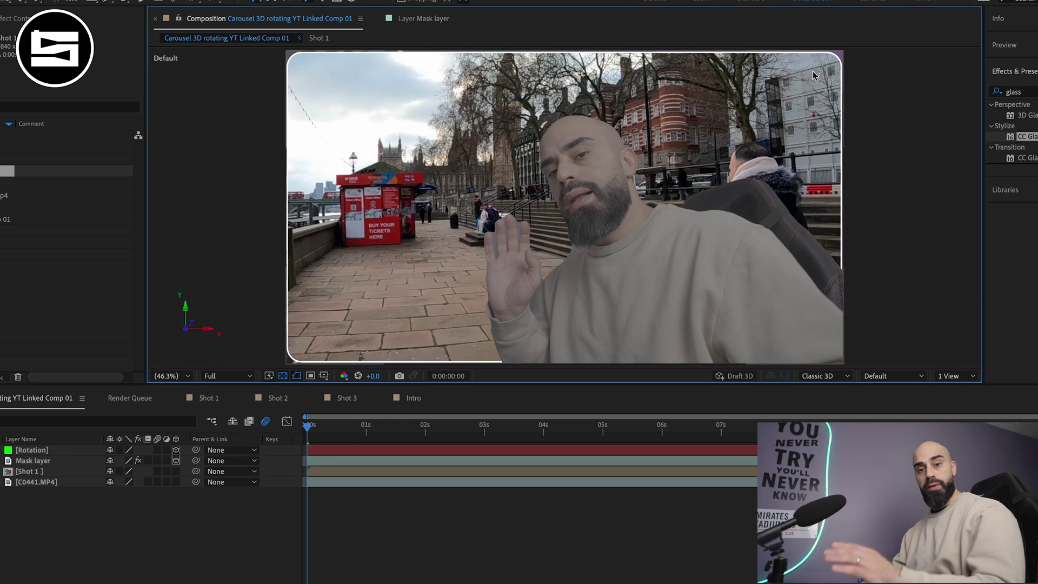
{"action": "left_click", "coordinate": [848, 56]}
{"action": "left_click", "coordinate": [342, 471]}
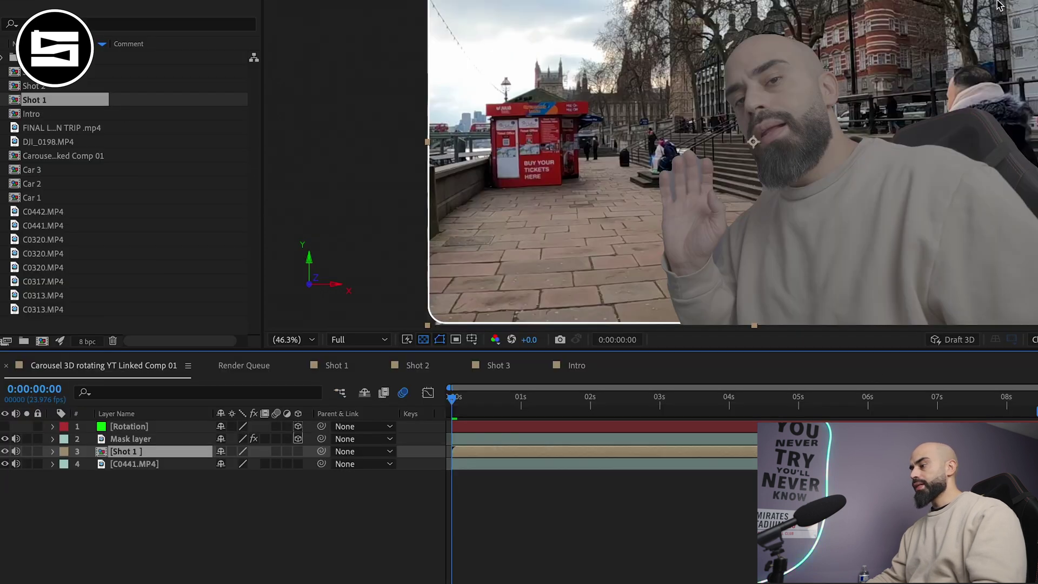
{"action": "left_click_drag", "start_coordinate": [427, 324], "coordinate": [722, 97]}
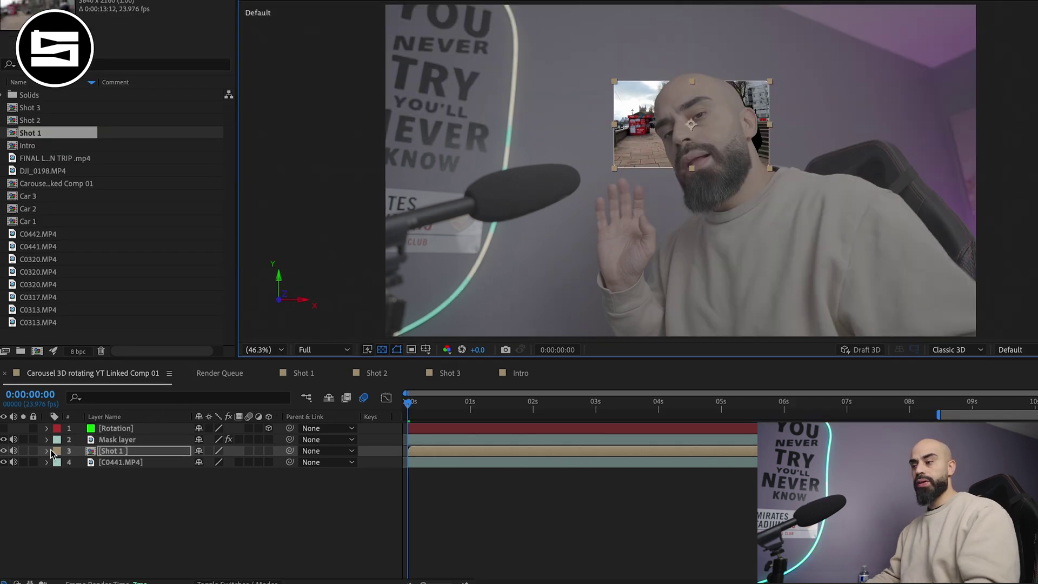
{"action": "left_click", "coordinate": [47, 451]}
{"action": "left_click", "coordinate": [48, 451]}
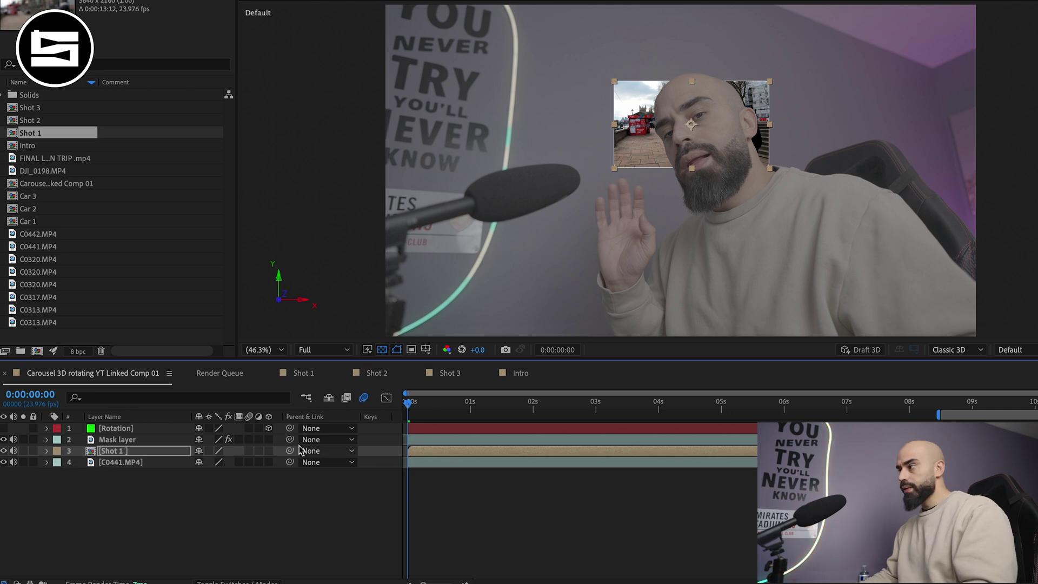
Make Shot 1 and Mask layer 3D, move Shot 1 on Z, and add Shot 2 above it
{"action": "left_click", "coordinate": [269, 450]}
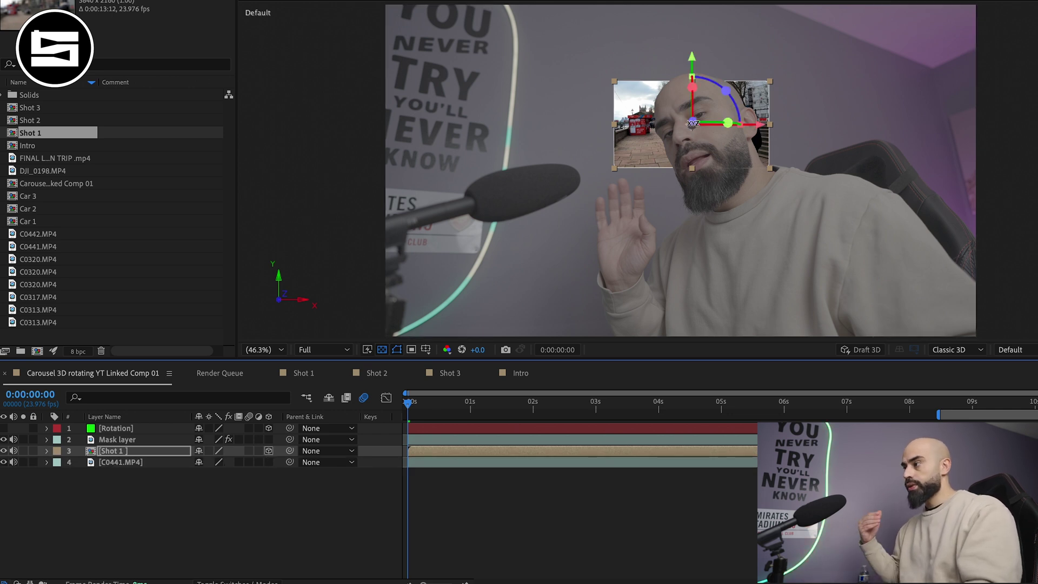
{"action": "left_click_drag", "start_coordinate": [692, 122], "coordinate": [719, 104]}
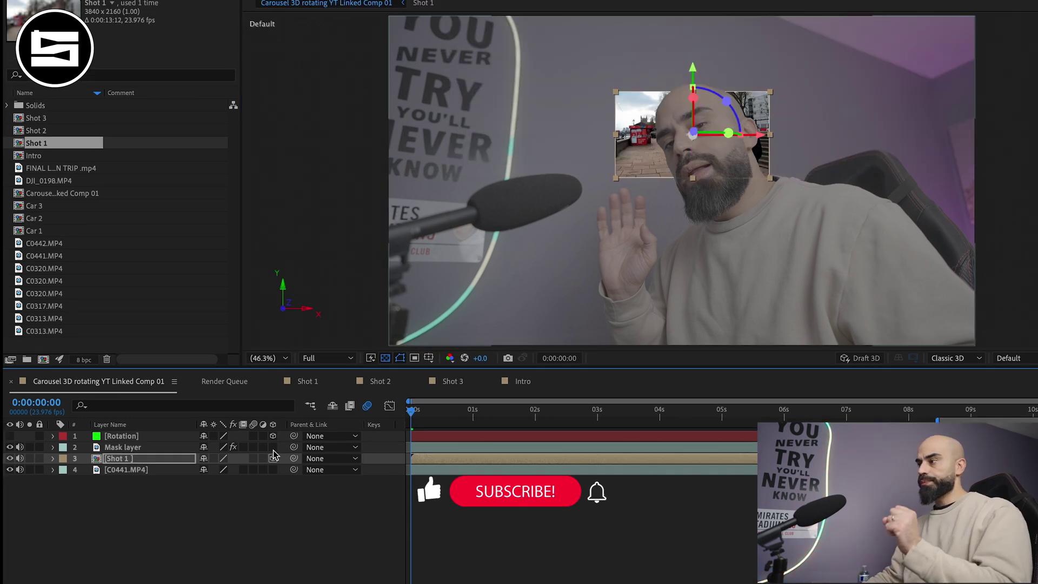
{"action": "left_click", "coordinate": [273, 447]}
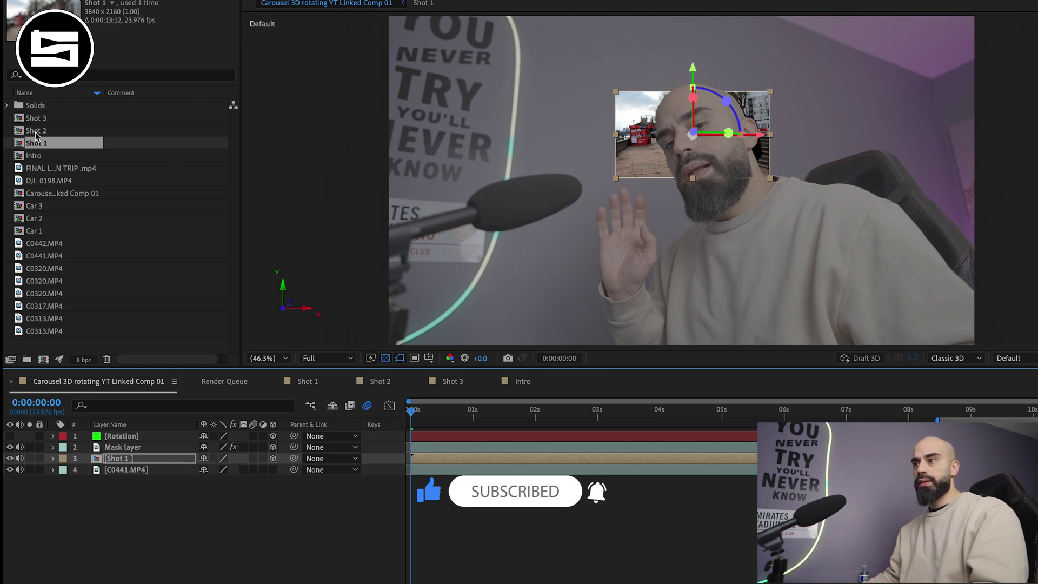
{"action": "left_click_drag", "start_coordinate": [36, 130], "coordinate": [81, 453]}
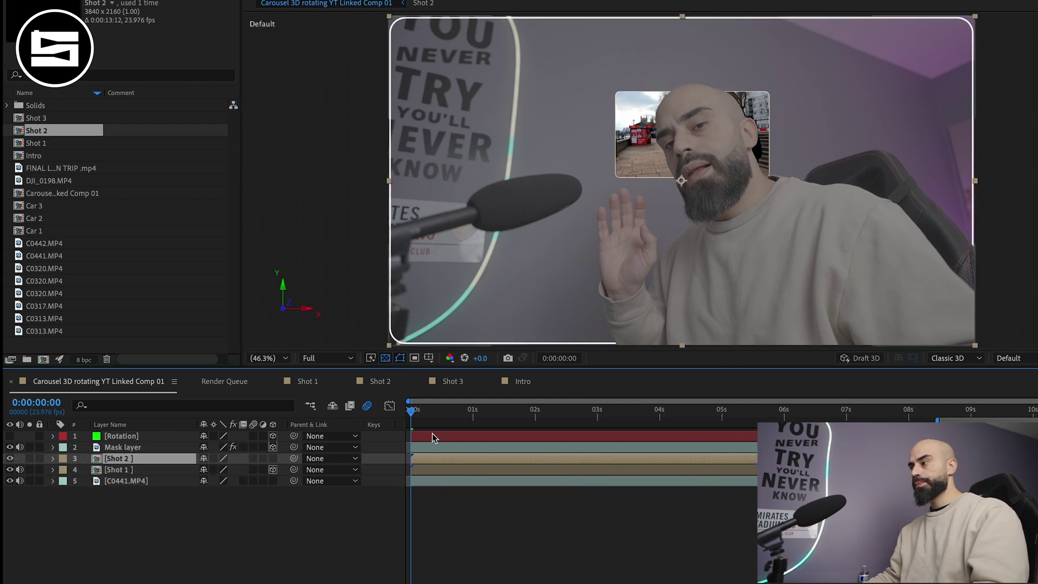
Stack the Shot 3 and Intro comps above Shot 2 and hide layers 2 through 5
{"action": "left_click", "coordinate": [427, 412]}
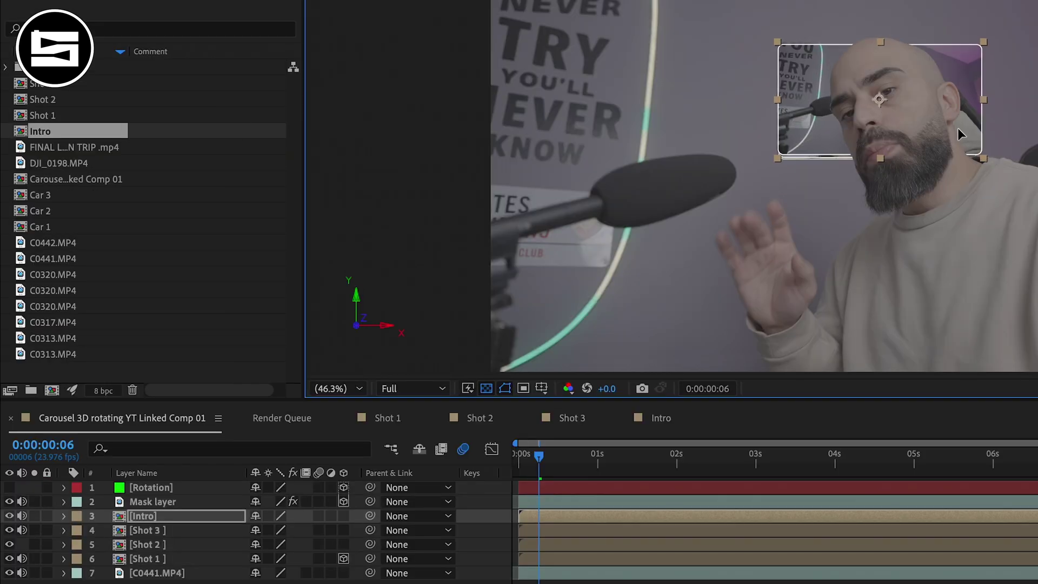
{"action": "left_click_drag", "start_coordinate": [958, 129], "coordinate": [959, 131]}
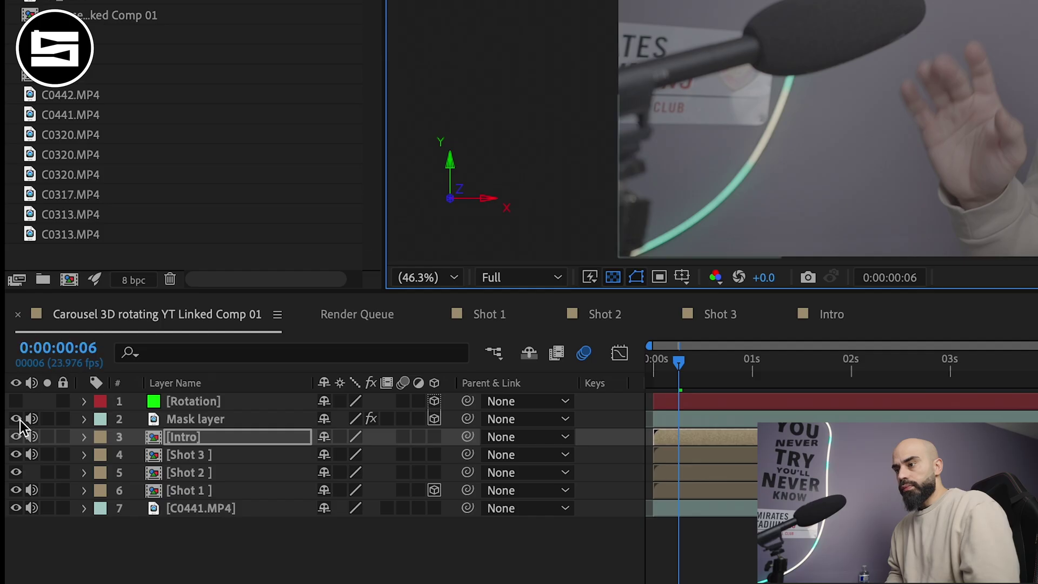
{"action": "left_click_drag", "start_coordinate": [9, 502], "coordinate": [10, 544]}
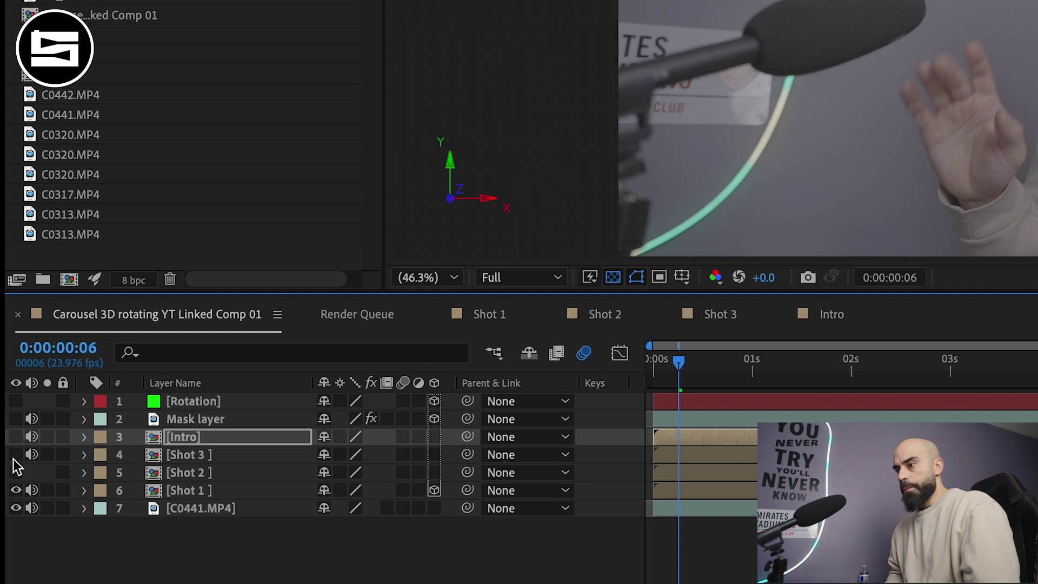
Hide Shot 1, show Rotation, make Intro, Shot 3 and Shot 2 3D, and set Y Rotation to 1x+353°
{"action": "left_click", "coordinate": [16, 489]}
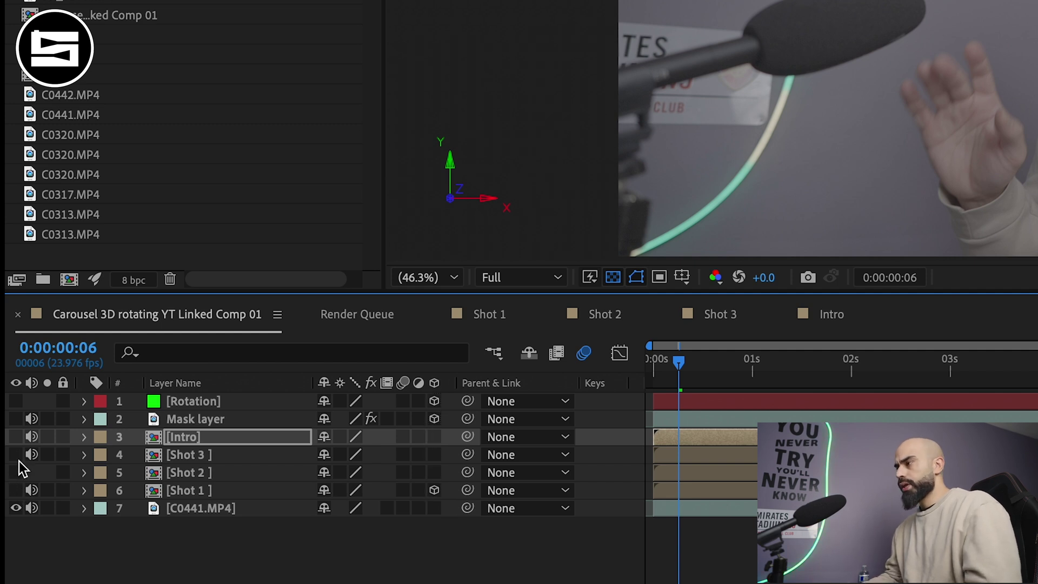
{"action": "left_click", "coordinate": [15, 401]}
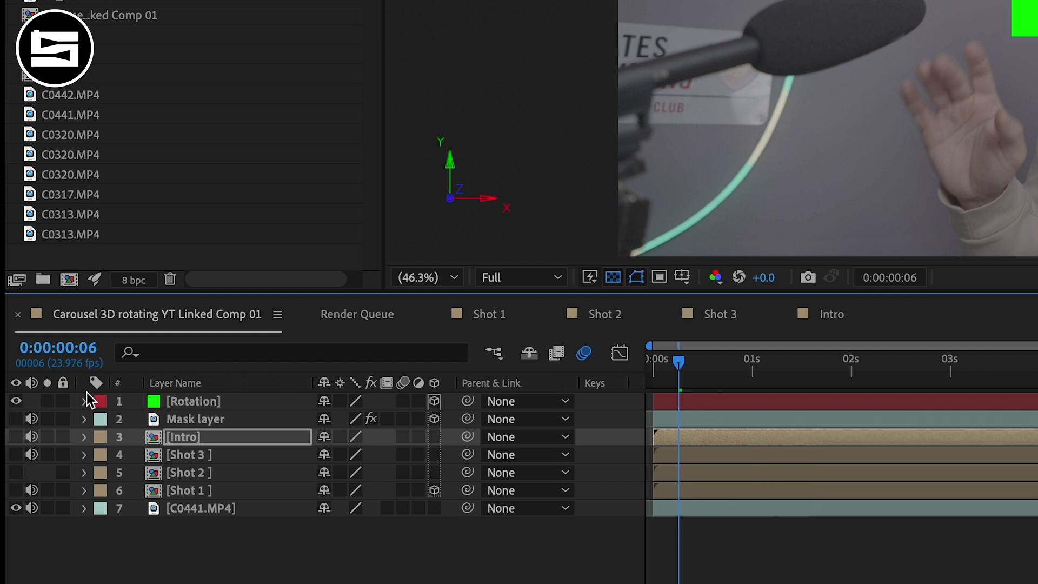
{"action": "left_click_drag", "start_coordinate": [433, 436], "coordinate": [435, 472]}
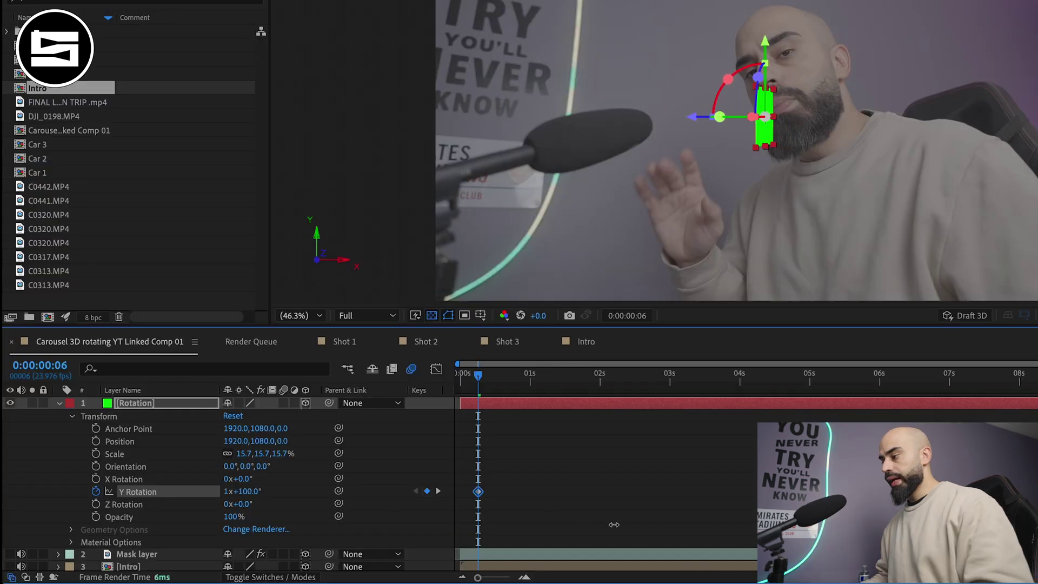
{"action": "left_click_drag", "start_coordinate": [719, 529], "coordinate": [792, 528]}
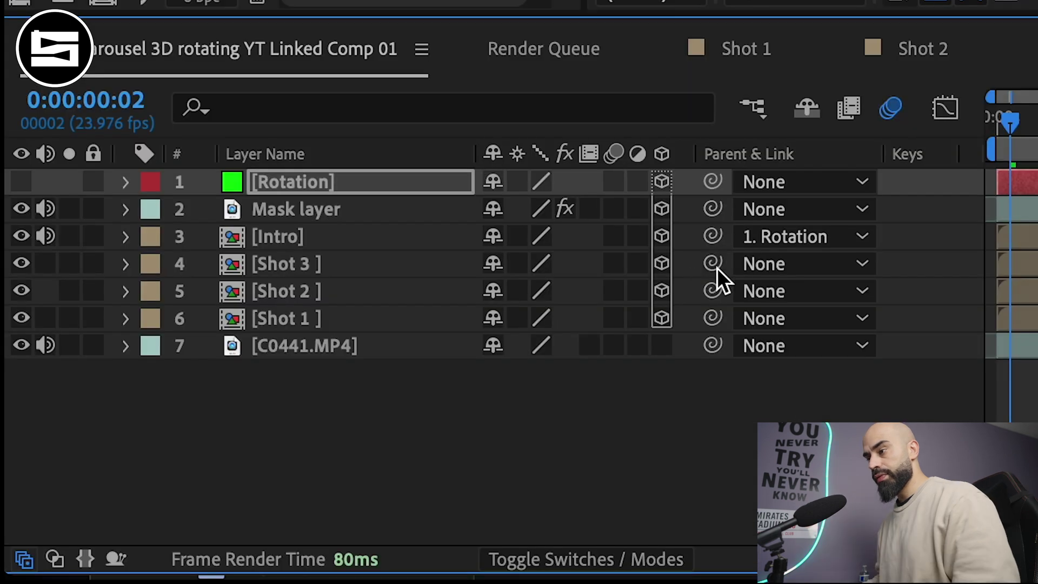
Parent the Shot 3, Shot 2 and Shot 1 layers to the Rotation layer
{"action": "left_click_drag", "start_coordinate": [716, 267], "coordinate": [368, 184]}
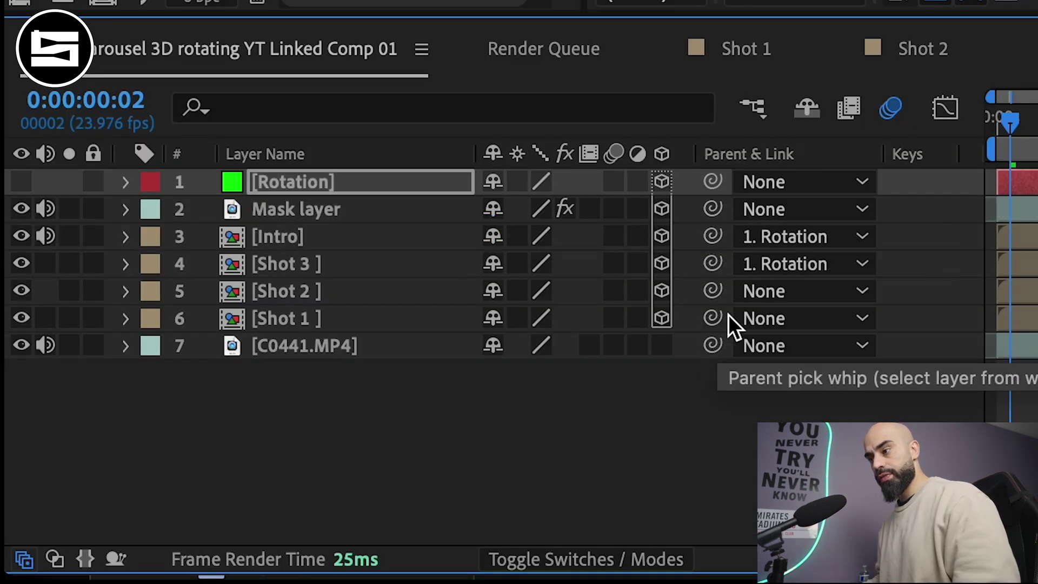
{"action": "left_click_drag", "start_coordinate": [712, 290], "coordinate": [438, 182]}
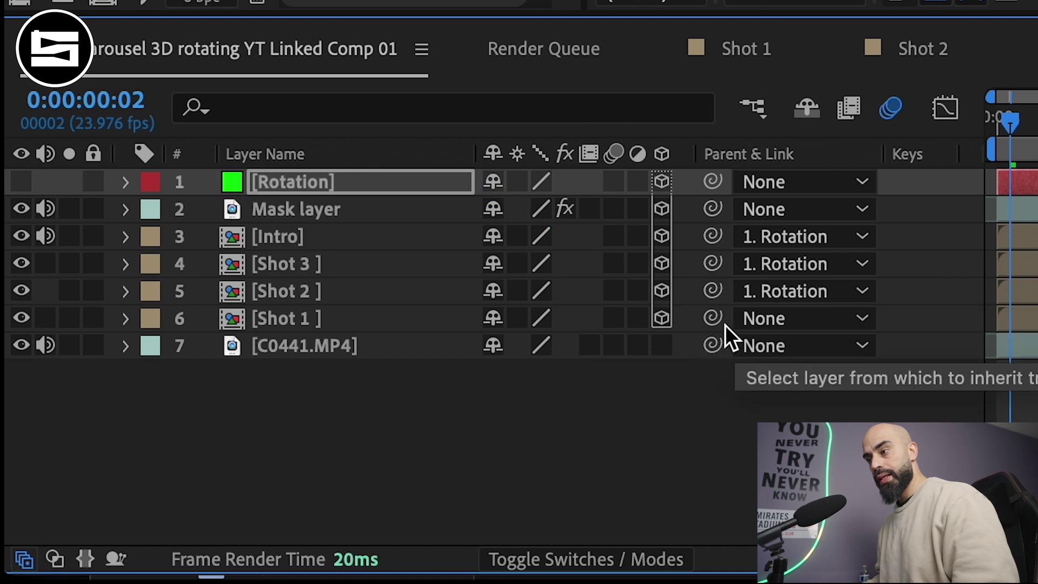
{"action": "left_click_drag", "start_coordinate": [712, 318], "coordinate": [417, 190]}
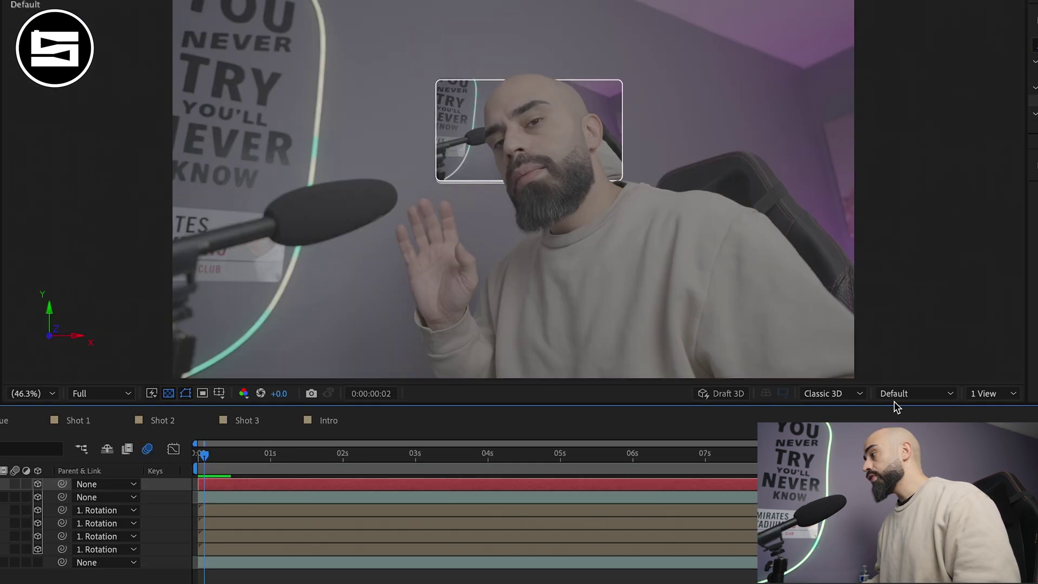
Switch the viewer to a 2 Views layout with Active Camera and Top, and select the third card
{"action": "left_click", "coordinate": [994, 394]}
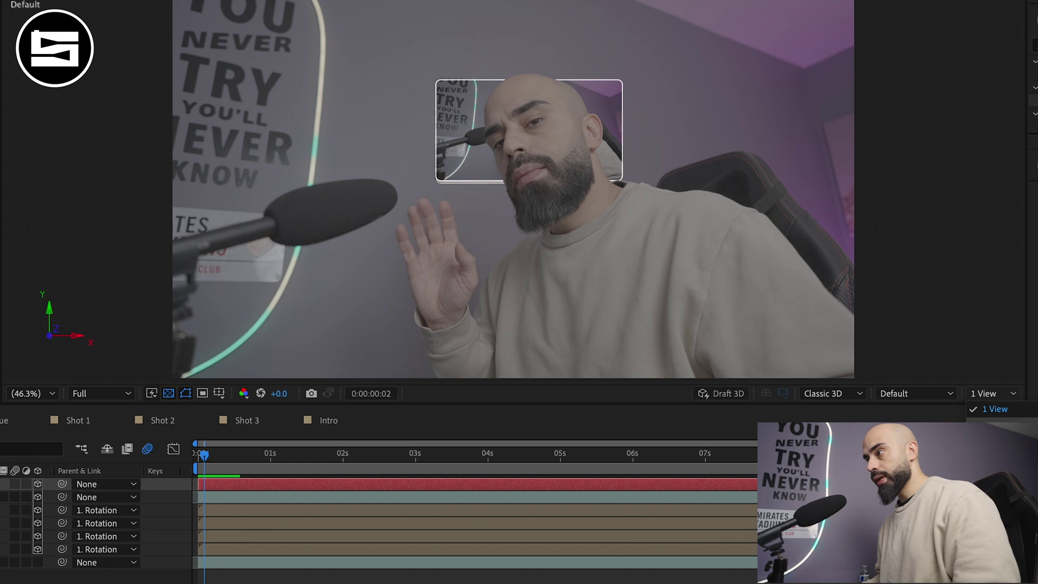
{"action": "left_click", "coordinate": [997, 421]}
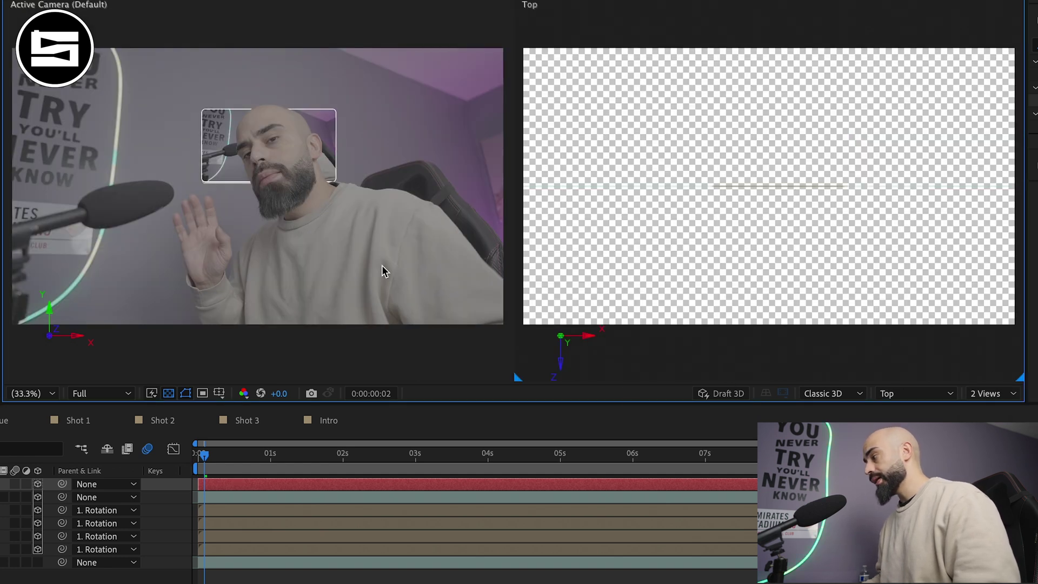
{"action": "left_click", "coordinate": [317, 517]}
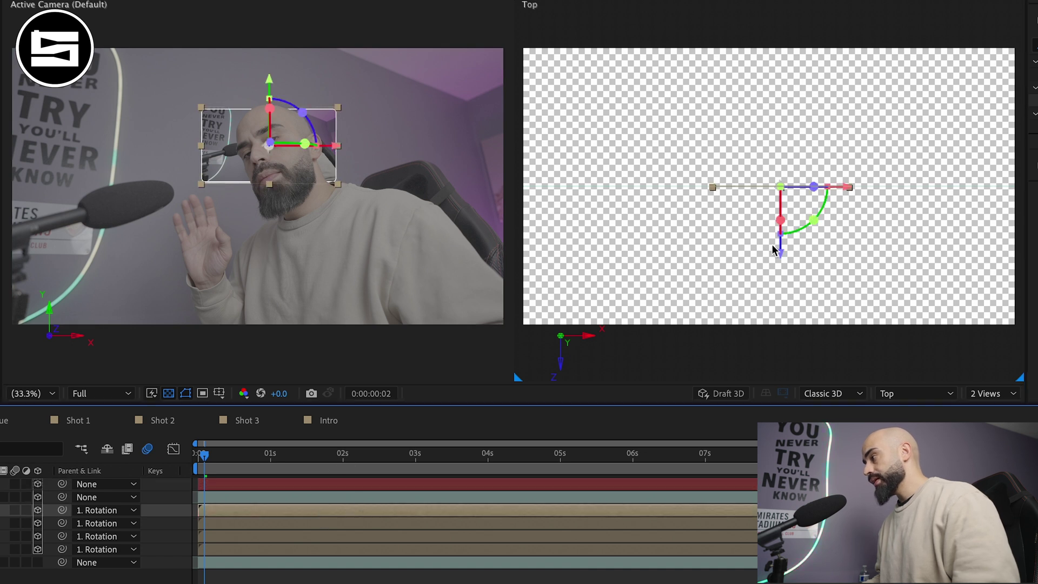
Push the third card outward, angle it about 48° around the ring, and lower card opacity
{"action": "left_click_drag", "start_coordinate": [781, 190], "coordinate": [786, 101]}
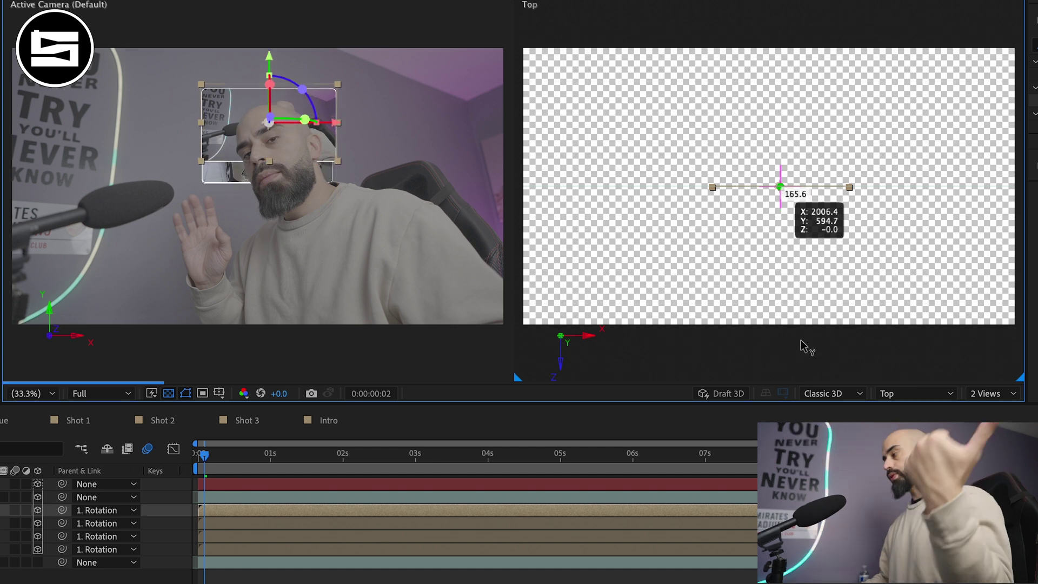
{"action": "left_click_drag", "start_coordinate": [800, 339], "coordinate": [799, 348]}
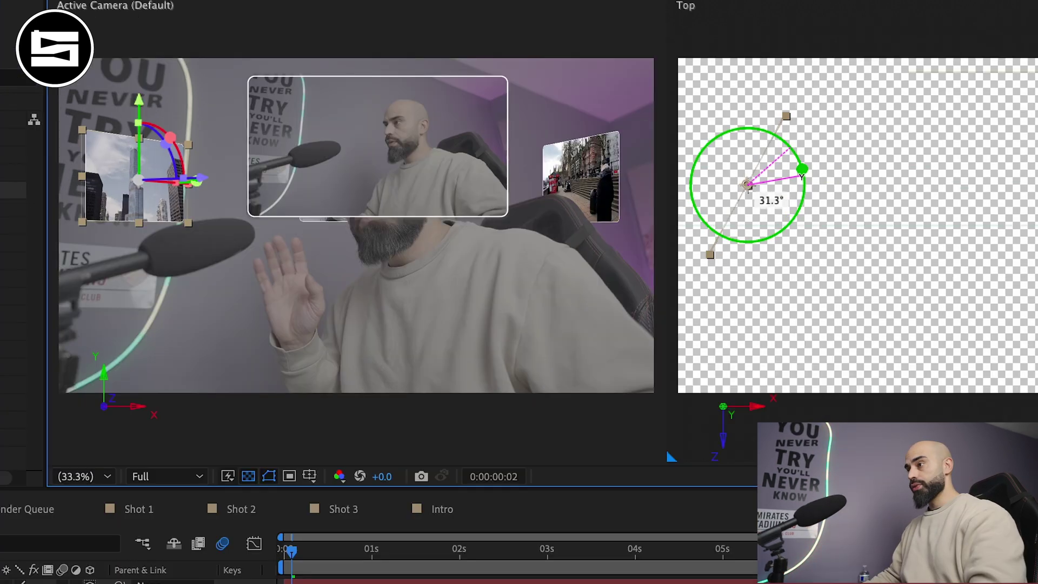
{"action": "left_click_drag", "start_coordinate": [800, 176], "coordinate": [794, 150]}
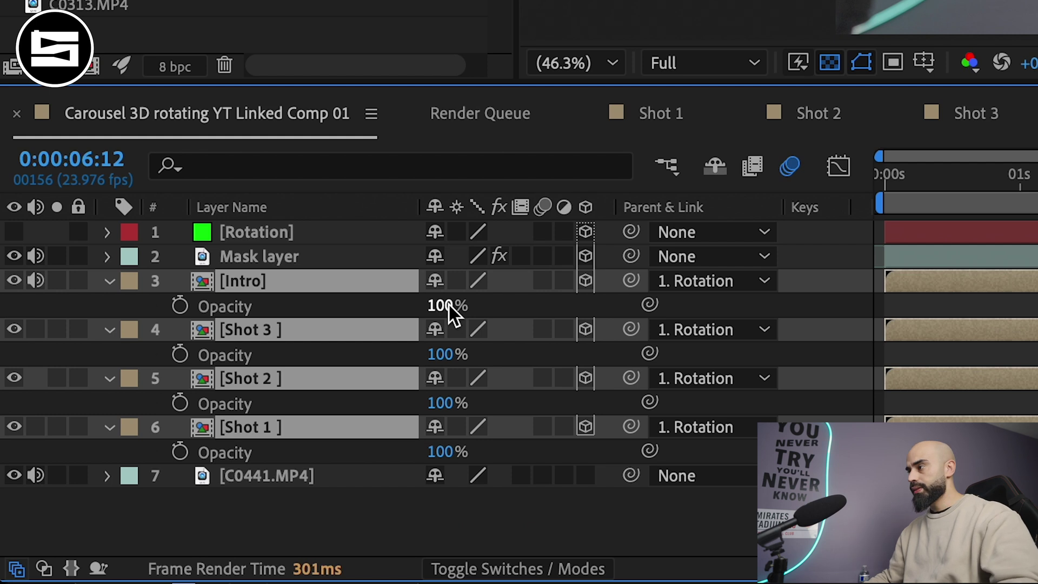
{"action": "left_click_drag", "start_coordinate": [449, 303], "coordinate": [376, 311]}
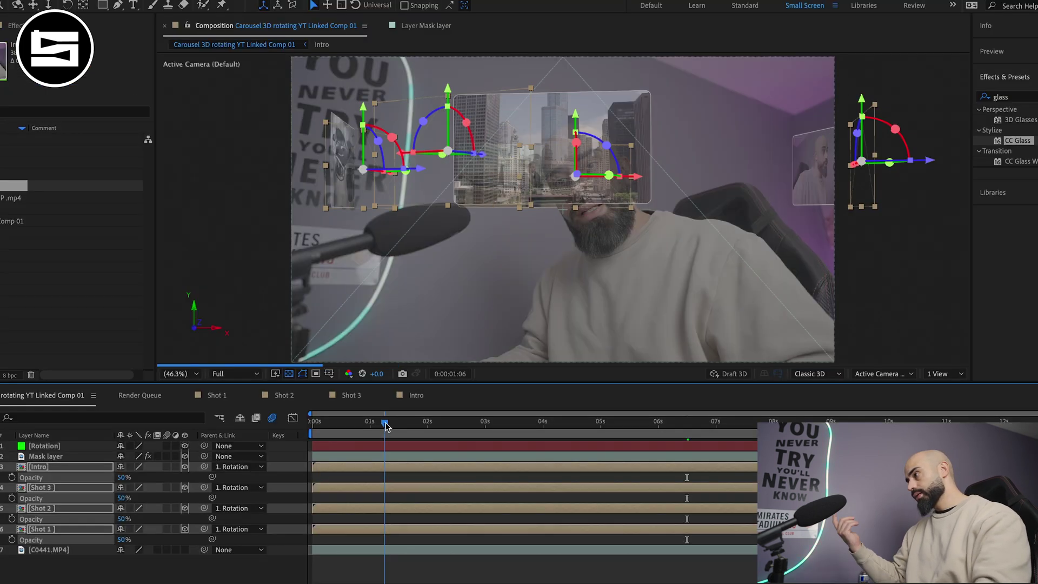
Move the playhead back to an earlier moment to preview the semi-transparent cards
{"action": "left_click_drag", "start_coordinate": [382, 425], "coordinate": [471, 429]}
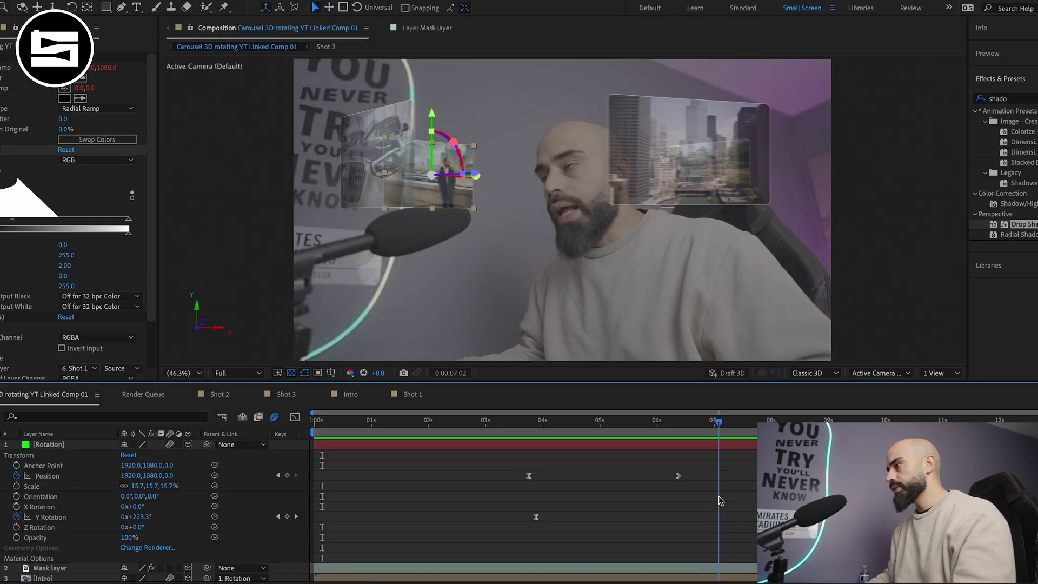
Step forward one frame, select Rotation's Position keyframe at 06s, and move the playhead to about 04s
{"action": "key", "text": "Page_Down"}
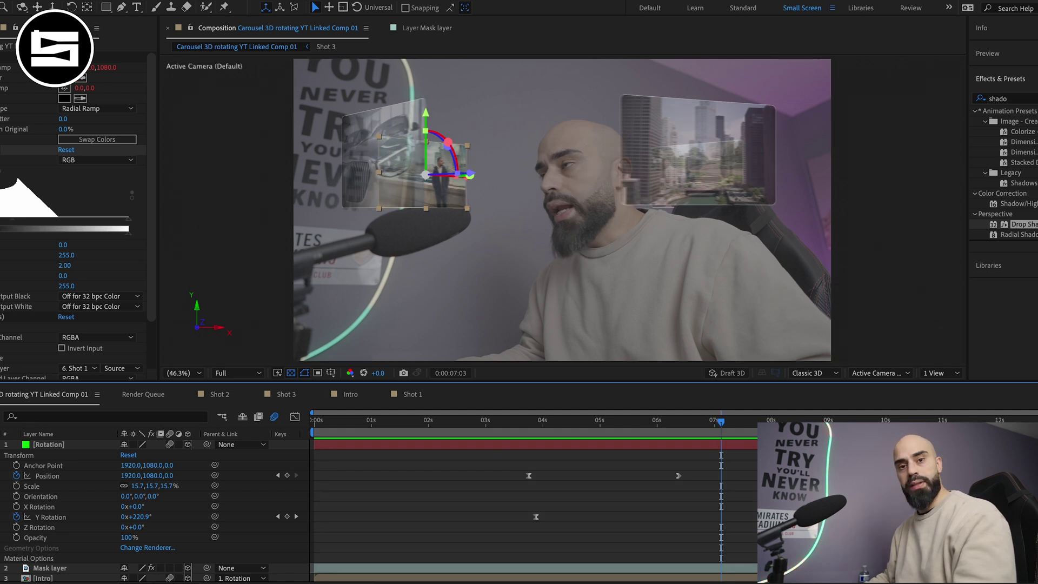
{"action": "left_click", "coordinate": [708, 464]}
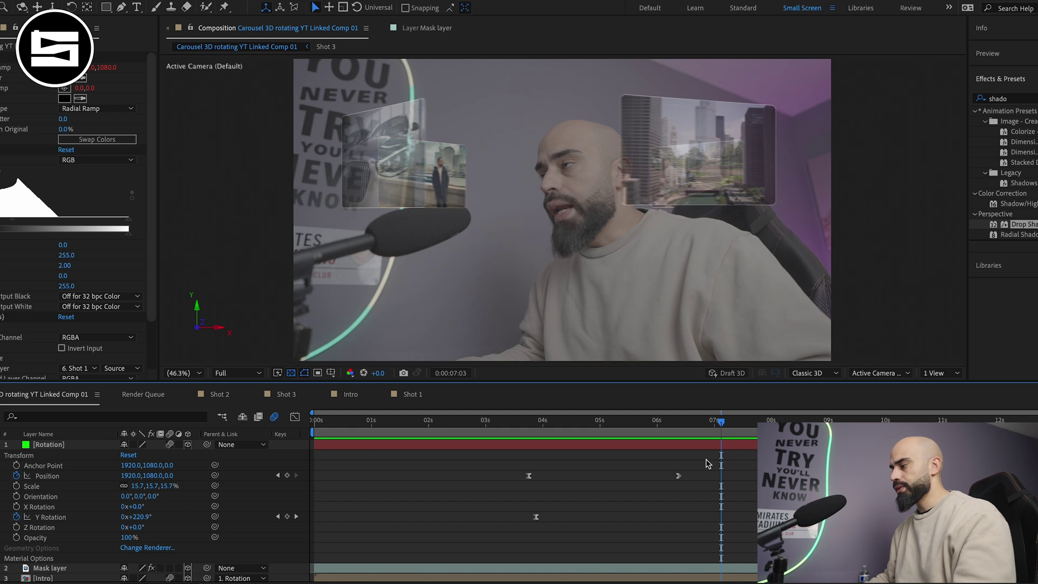
{"action": "left_click", "coordinate": [679, 476]}
{"action": "left_click_drag", "start_coordinate": [496, 422], "coordinate": [523, 423]}
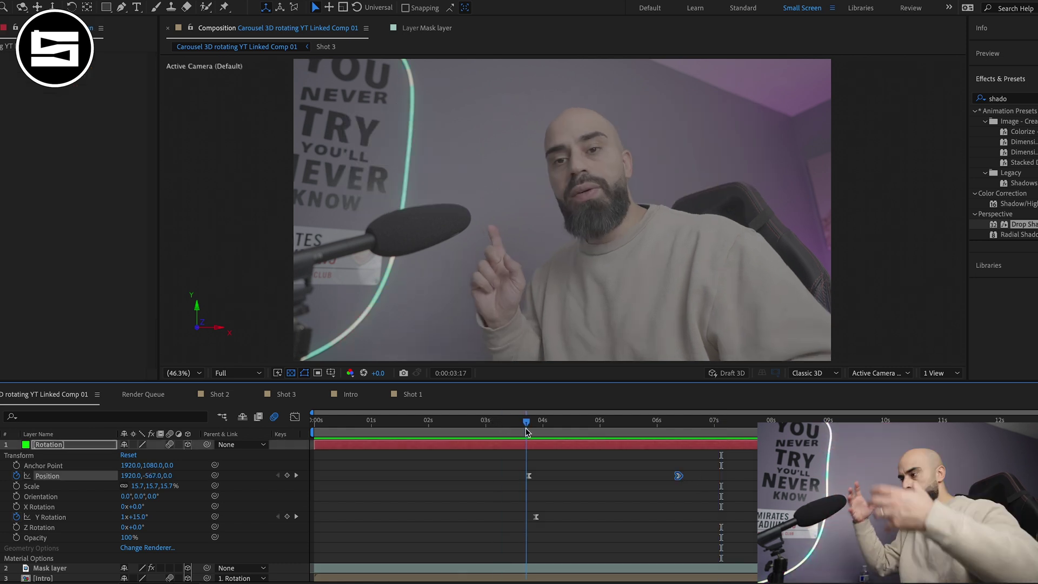